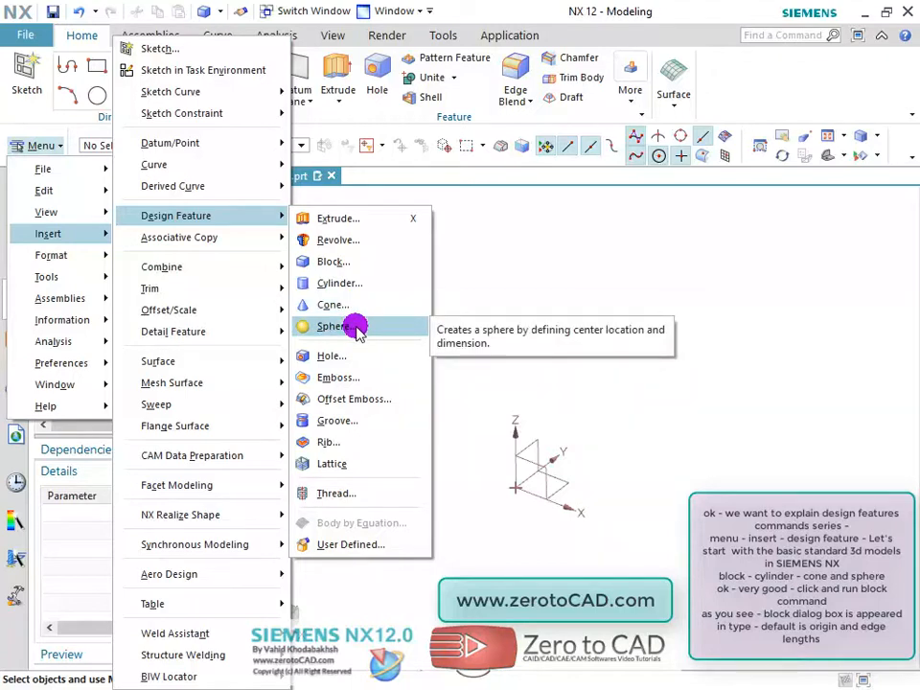
Create a 100 × 100 × 100 mm block at the coordinate origin using the Origin and Edge Lengths type with no Boolean.
{"action": "left_click", "coordinate": [328, 261]}
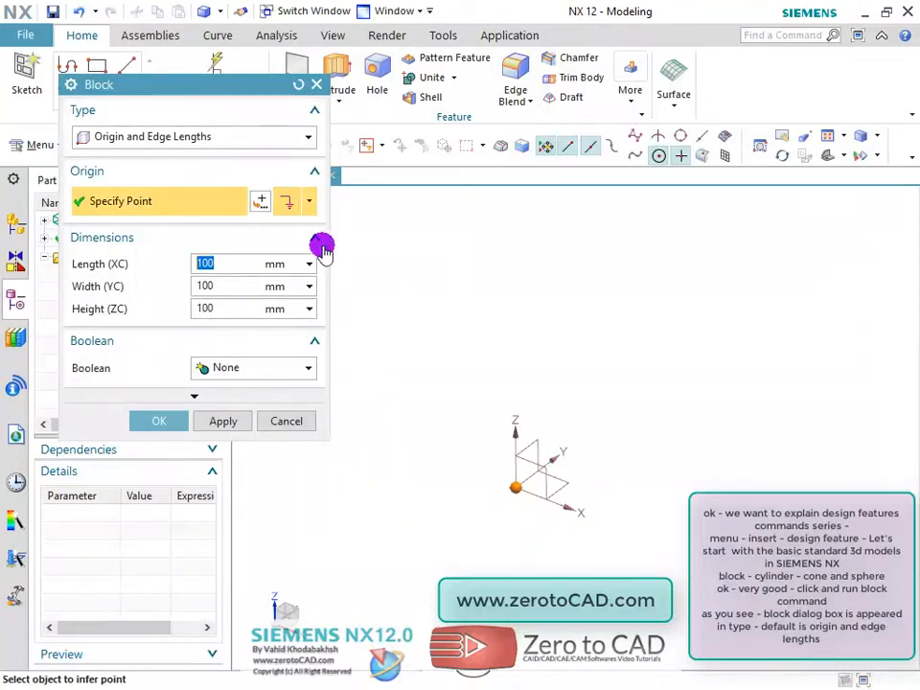
{"action": "left_click_drag", "start_coordinate": [180, 90], "coordinate": [175, 117]}
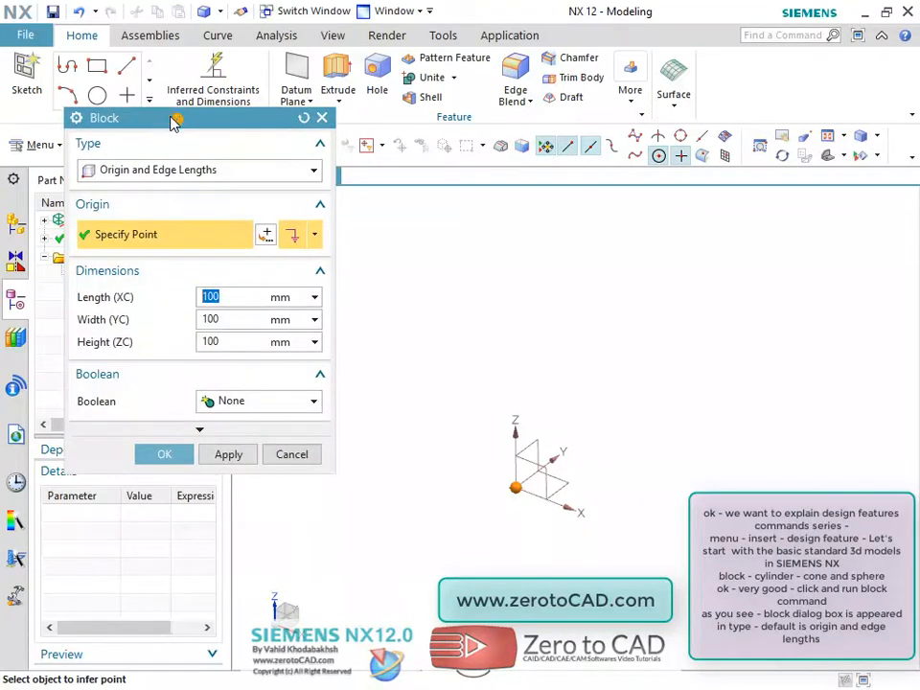
{"action": "left_click", "coordinate": [312, 171]}
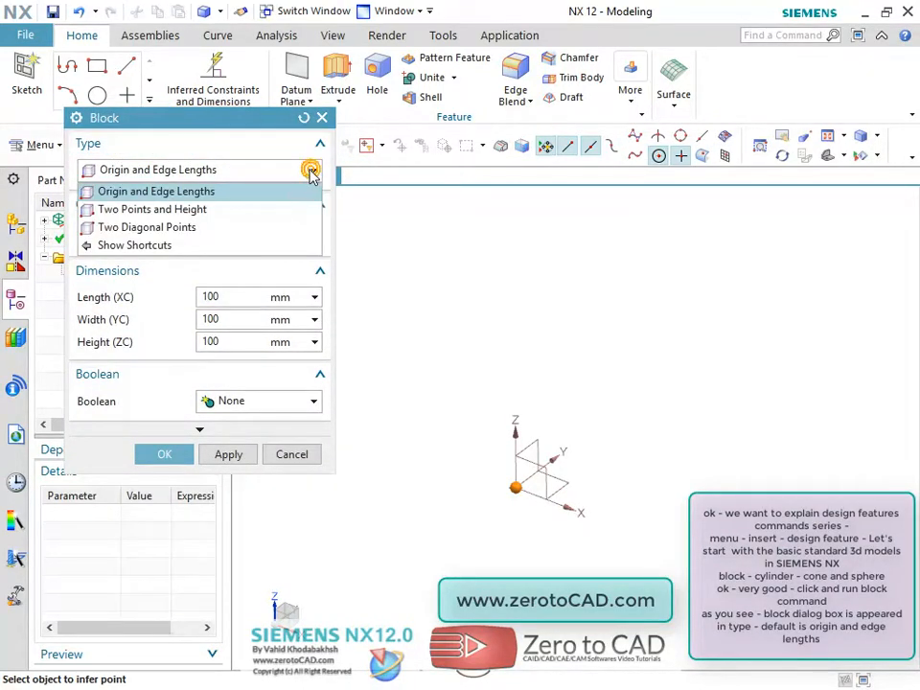
{"action": "left_click", "coordinate": [154, 190]}
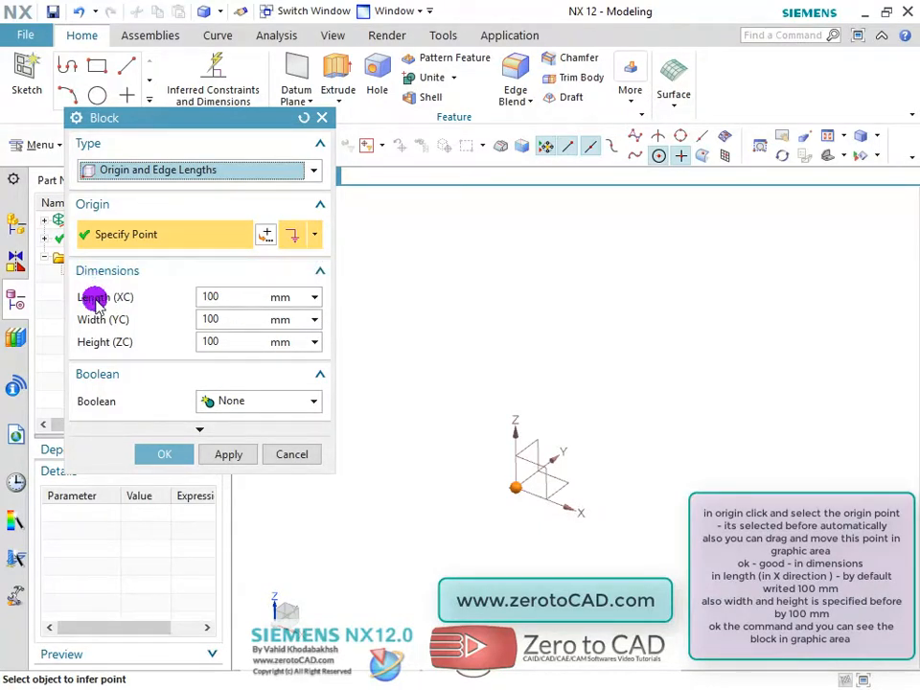
{"action": "left_click", "coordinate": [208, 296]}
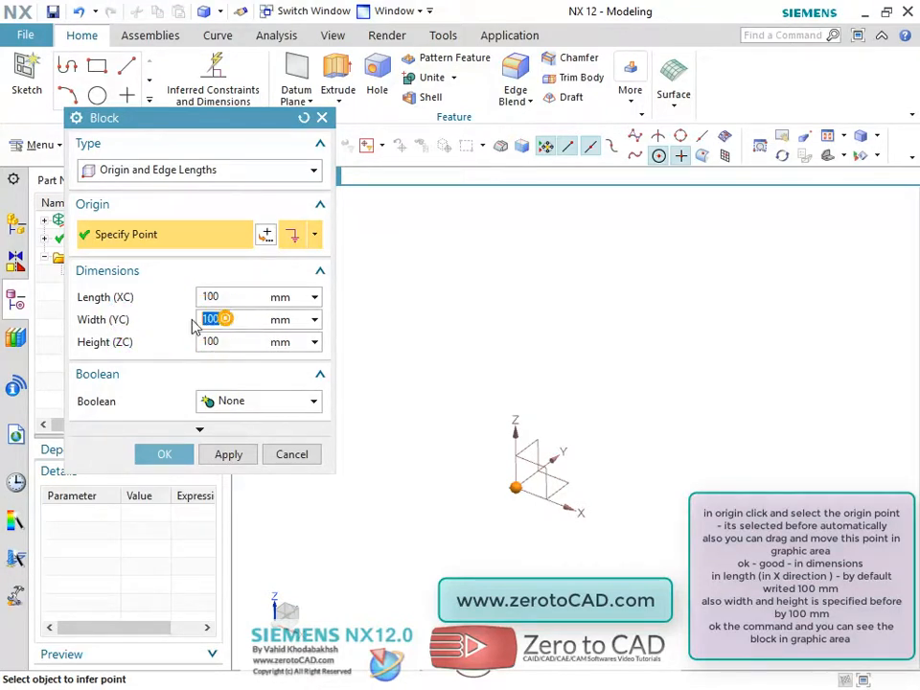
{"action": "left_click", "coordinate": [225, 345]}
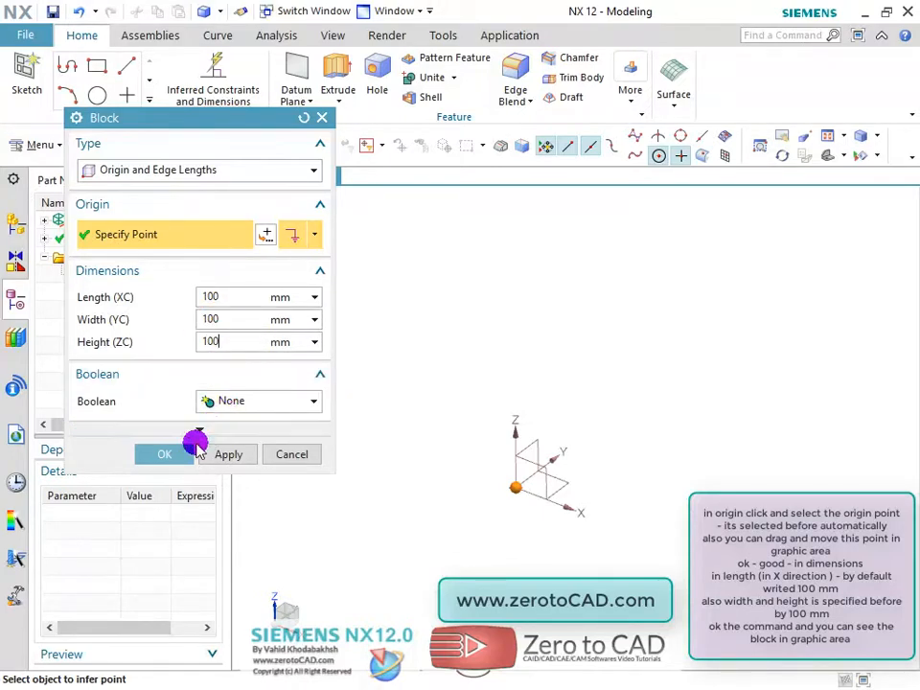
{"action": "left_click", "coordinate": [167, 455]}
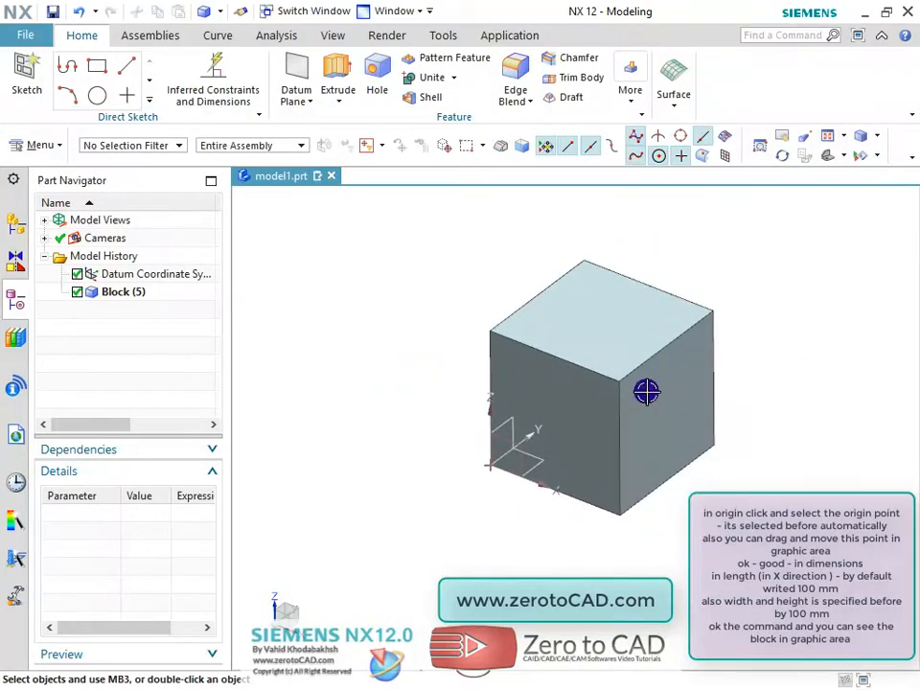
Edit the block's parameters and change its type to Two Points and Height.
{"action": "middle_click_drag", "start_coordinate": [632, 402], "coordinate": [608, 407]}
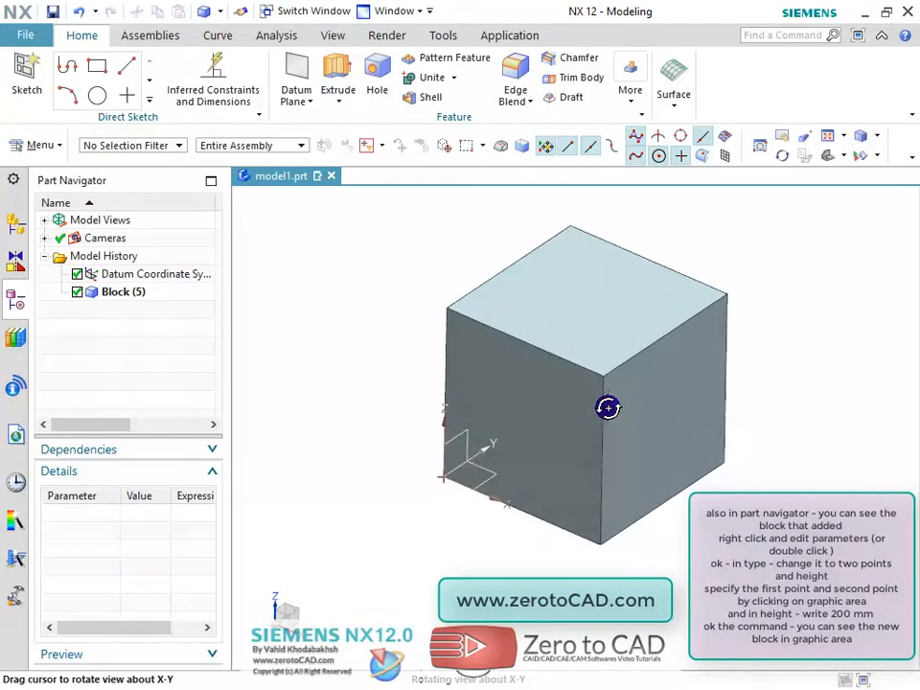
{"action": "left_click", "coordinate": [113, 292]}
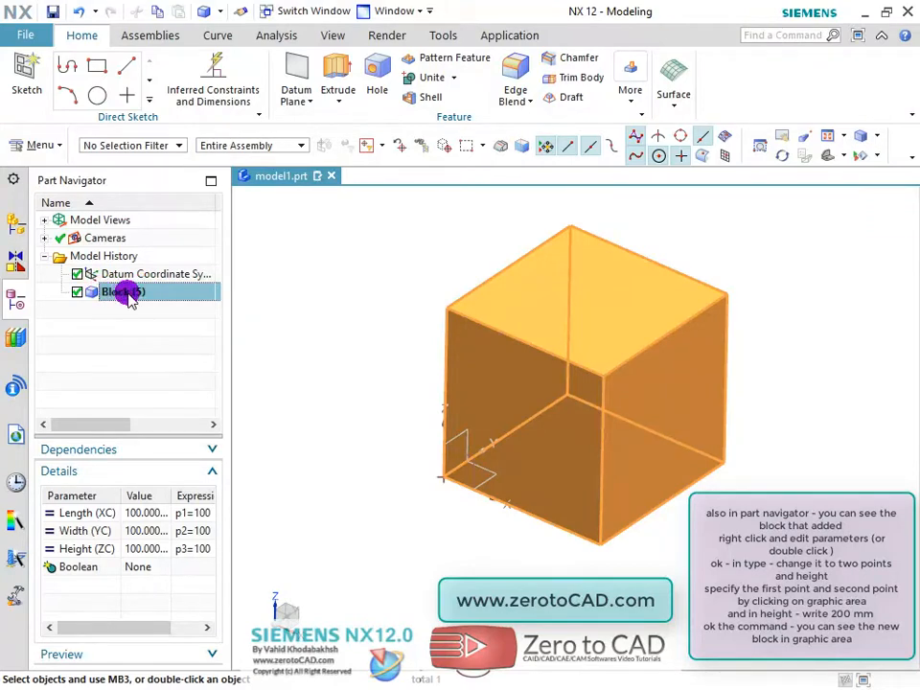
{"action": "right_click", "coordinate": [115, 293]}
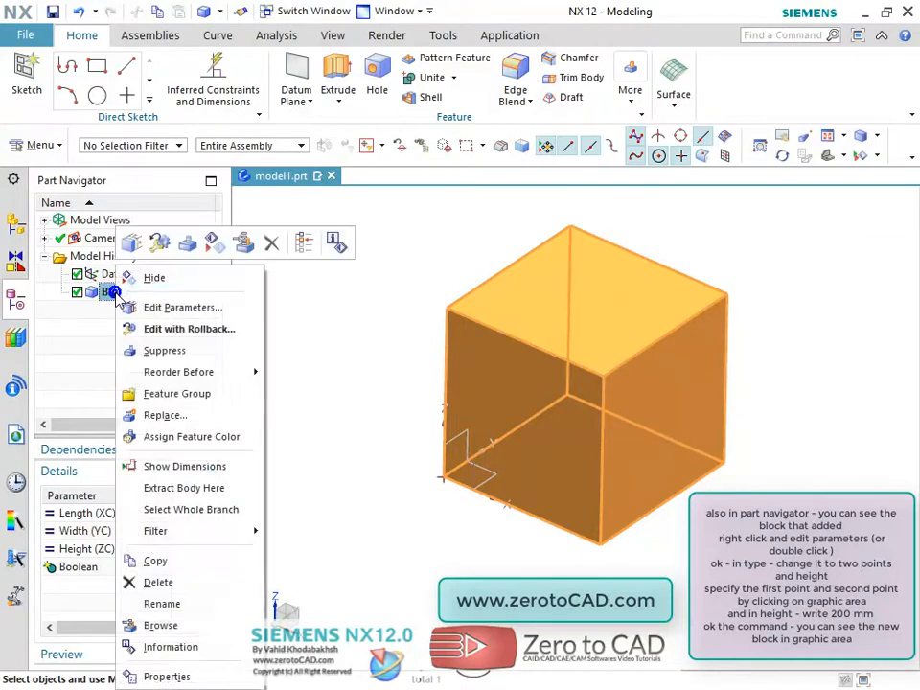
{"action": "left_click", "coordinate": [181, 308]}
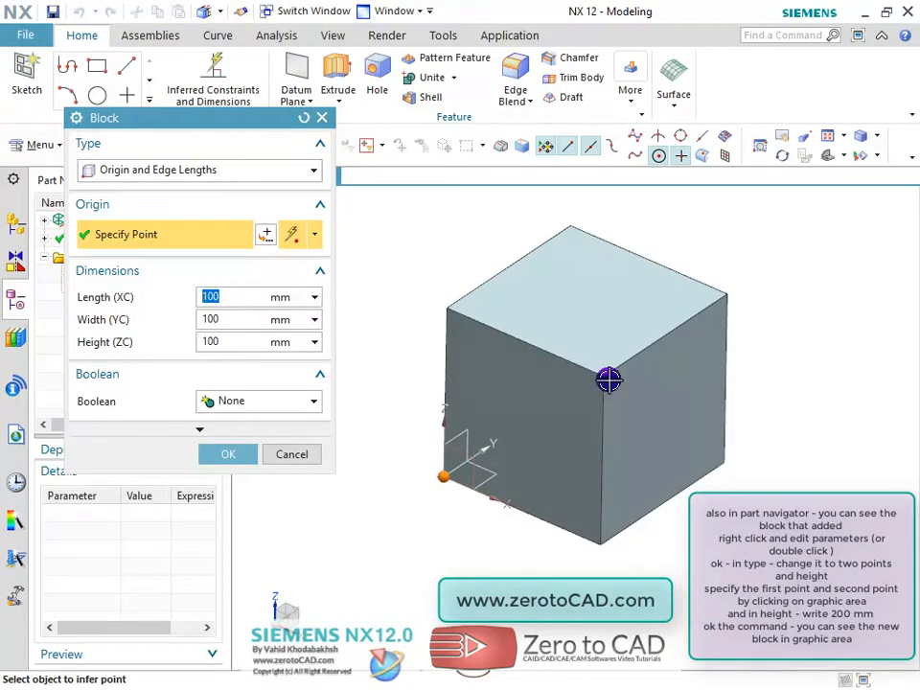
{"action": "scroll", "coordinate": [609, 383], "scroll_direction": "down", "scroll_amount": 1}
{"action": "scroll", "coordinate": [543, 233], "scroll_direction": "up", "scroll_amount": 1}
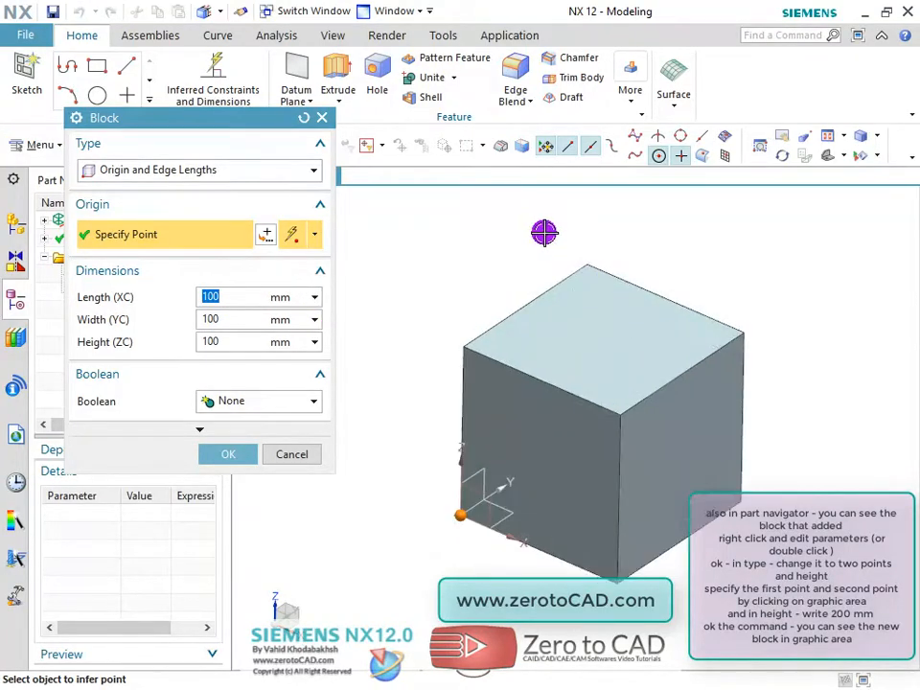
{"action": "scroll", "coordinate": [619, 288], "scroll_direction": "down", "scroll_amount": 1}
{"action": "left_click", "coordinate": [163, 171]}
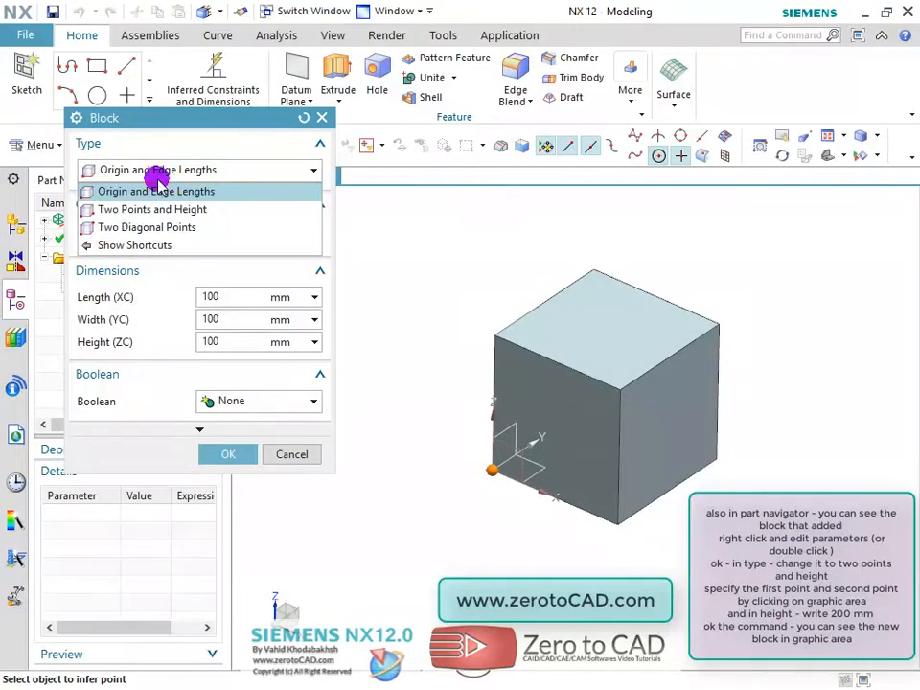
{"action": "left_click", "coordinate": [144, 209]}
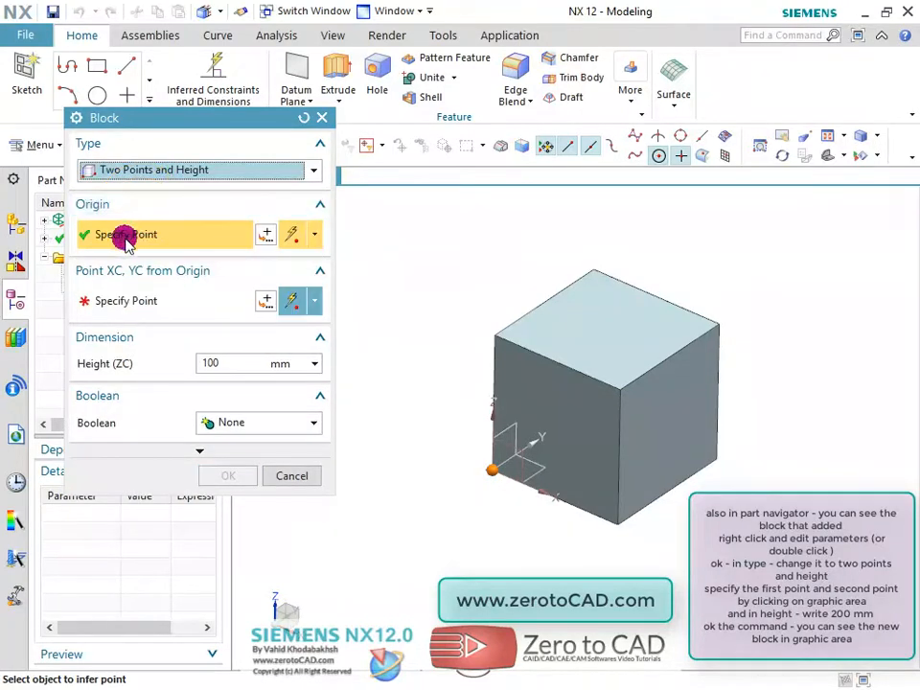
Specify the block's second point in empty space just below its nearest bottom corner and set the height to 200 mm.
{"action": "scroll", "coordinate": [523, 403], "scroll_direction": "down", "scroll_amount": 1}
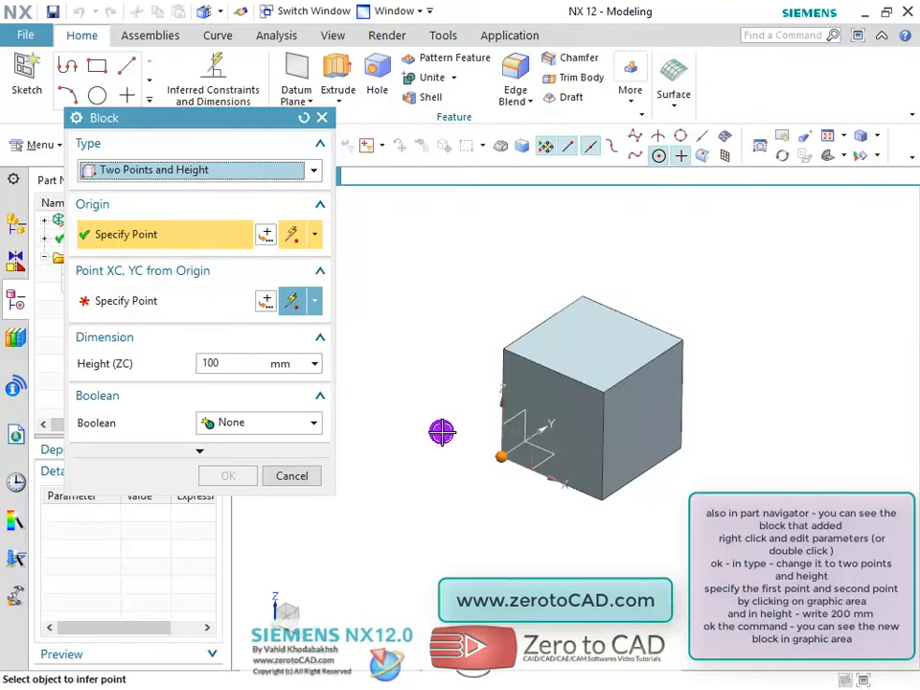
{"action": "left_click", "coordinate": [143, 303]}
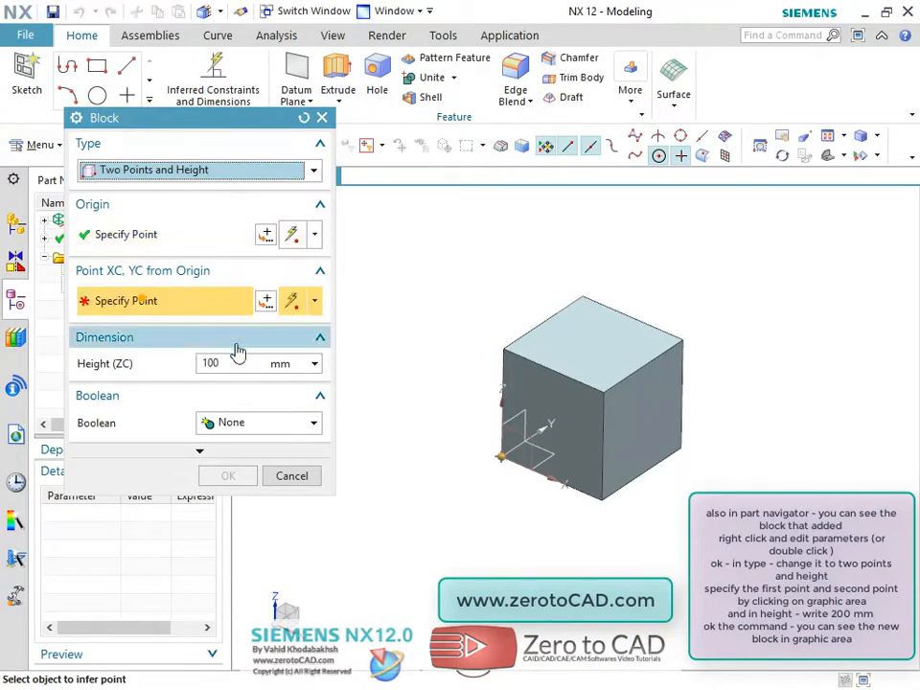
{"action": "left_click", "coordinate": [601, 560]}
{"action": "left_click_drag", "start_coordinate": [230, 363], "coordinate": [166, 356]}
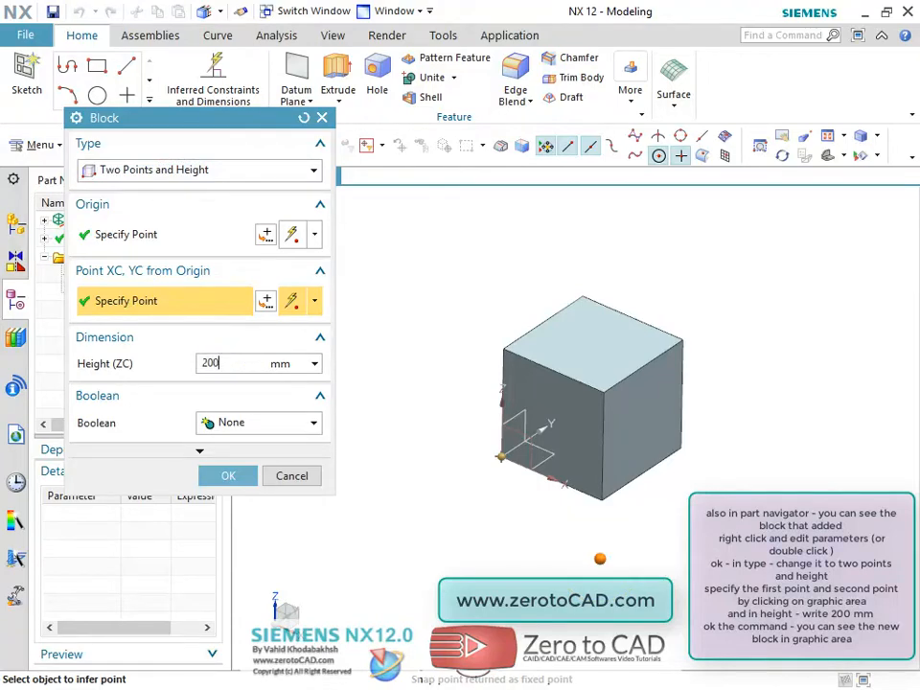
{"action": "left_click", "coordinate": [234, 476]}
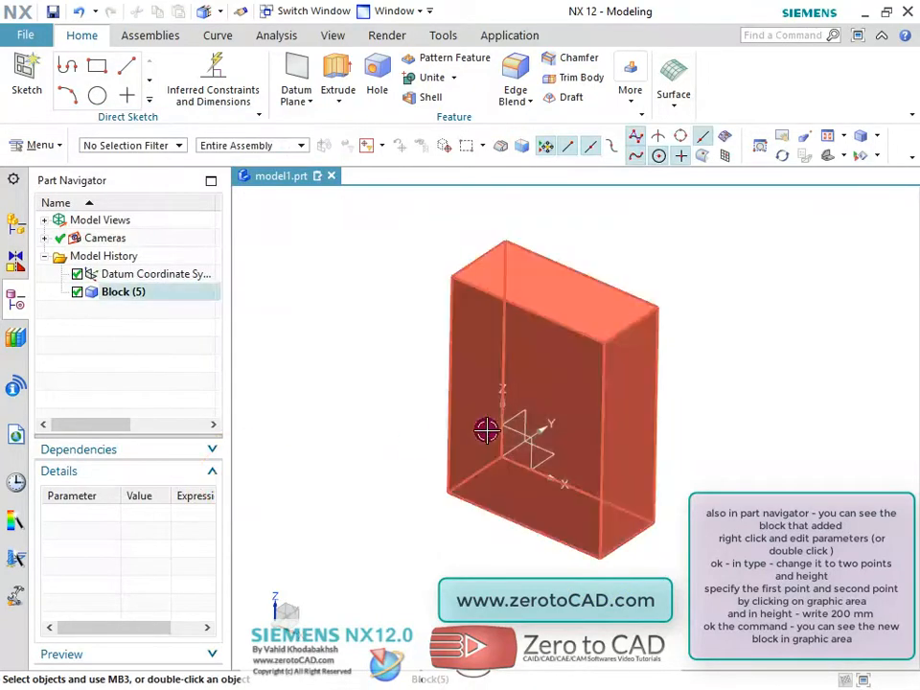
Define a second block by Two Points and Height, placing its two points in empty space on opposite sides of the existing block's base.
{"action": "mouse_move", "coordinate": [526, 383]}
{"action": "middle_mouse_down"}
{"action": "mouse_move", "coordinate": [523, 332]}
{"action": "mouse_move", "coordinate": [528, 394]}
{"action": "mouse_move", "coordinate": [528, 368]}
{"action": "middle_mouse_up"}
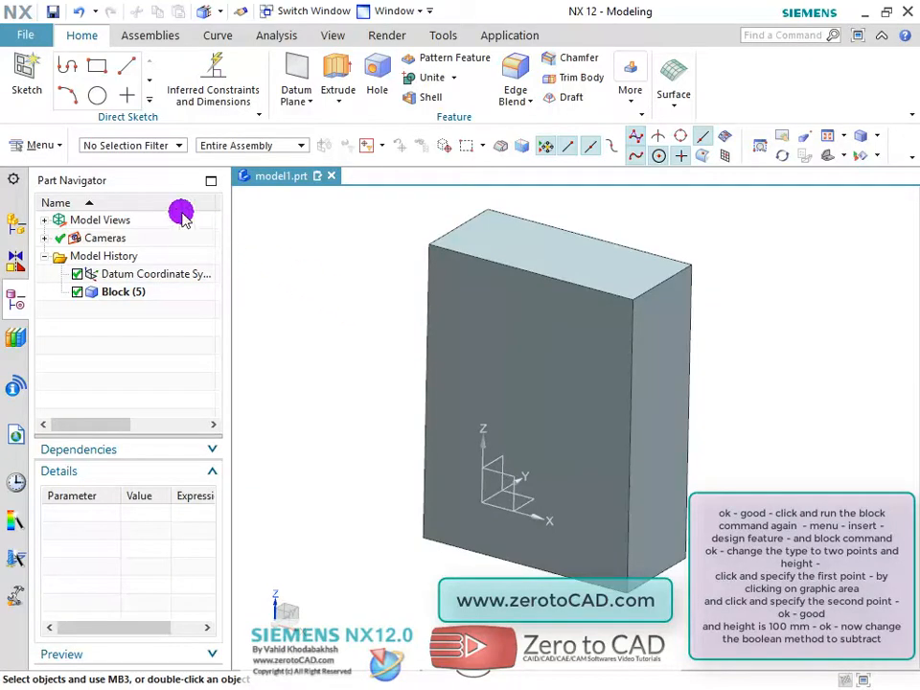
{"action": "left_click", "coordinate": [42, 145]}
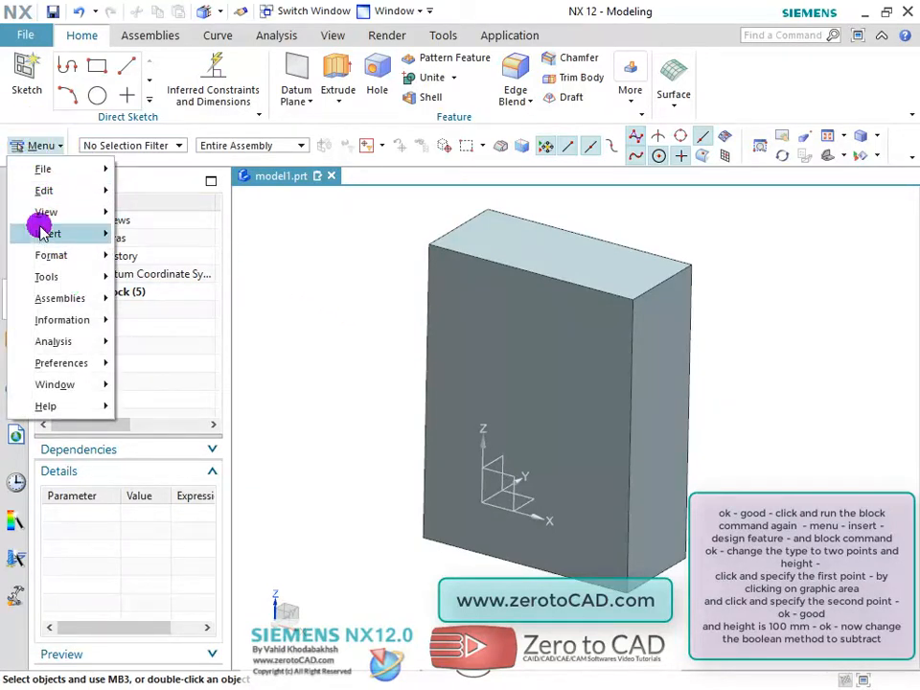
{"action": "mouse_move", "coordinate": [45, 234]}
{"action": "mouse_move", "coordinate": [168, 215]}
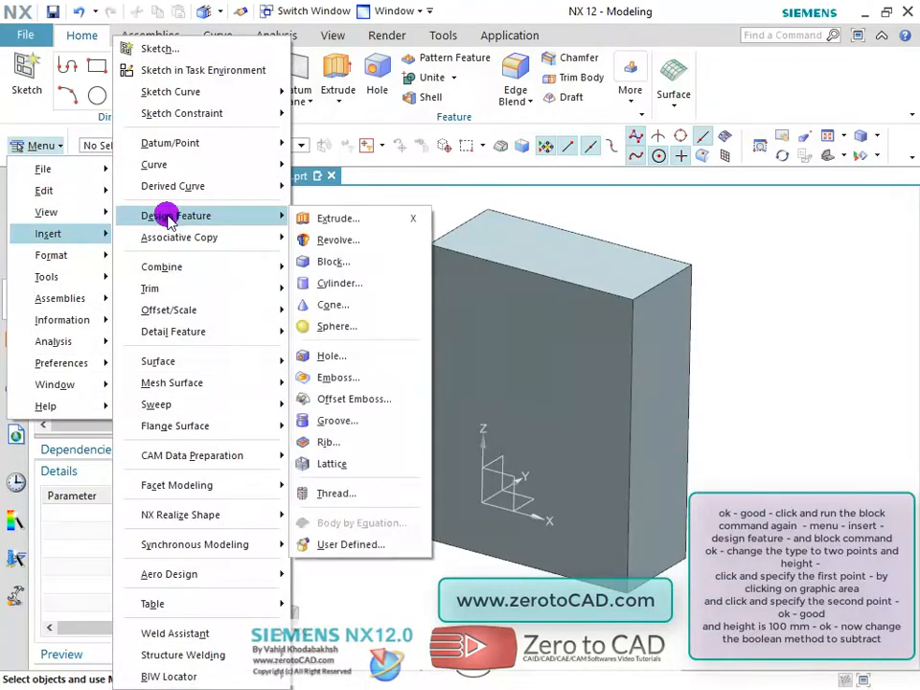
{"action": "left_click", "coordinate": [328, 263]}
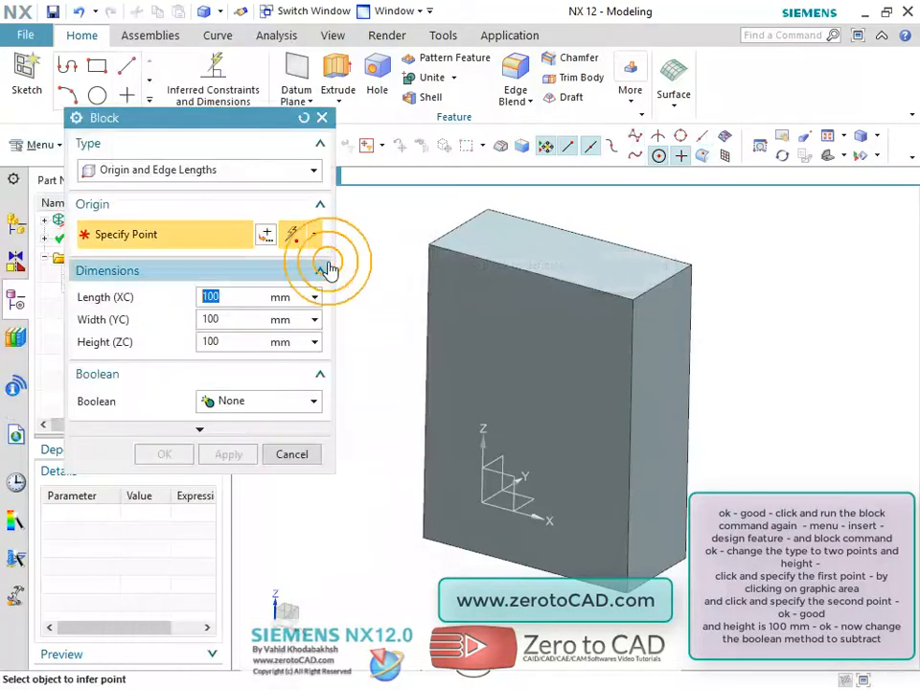
{"action": "left_click", "coordinate": [208, 172]}
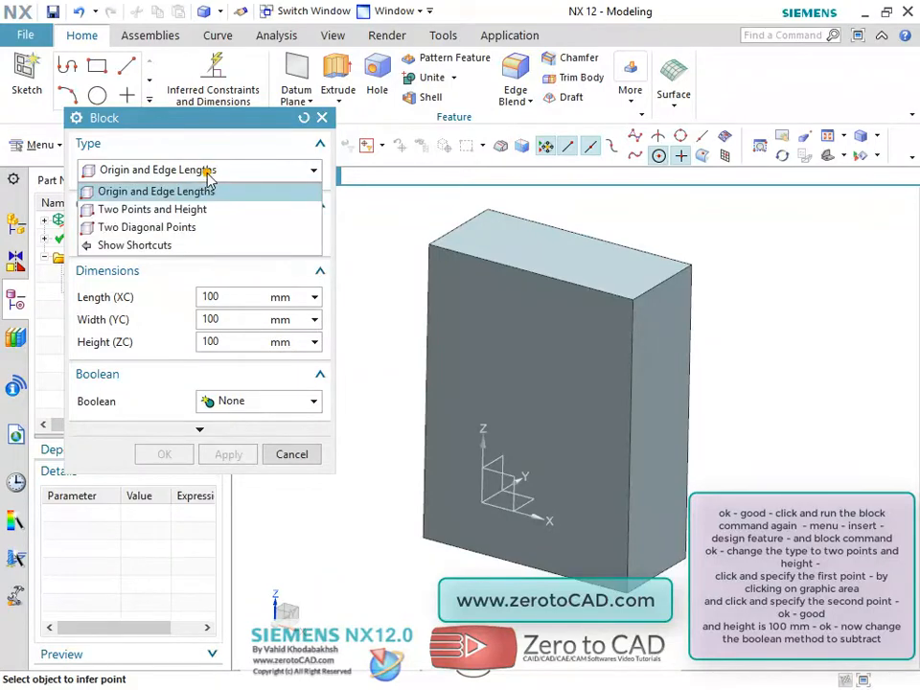
{"action": "left_click", "coordinate": [172, 212]}
{"action": "middle_click_drag", "start_coordinate": [600, 318], "coordinate": [641, 347]}
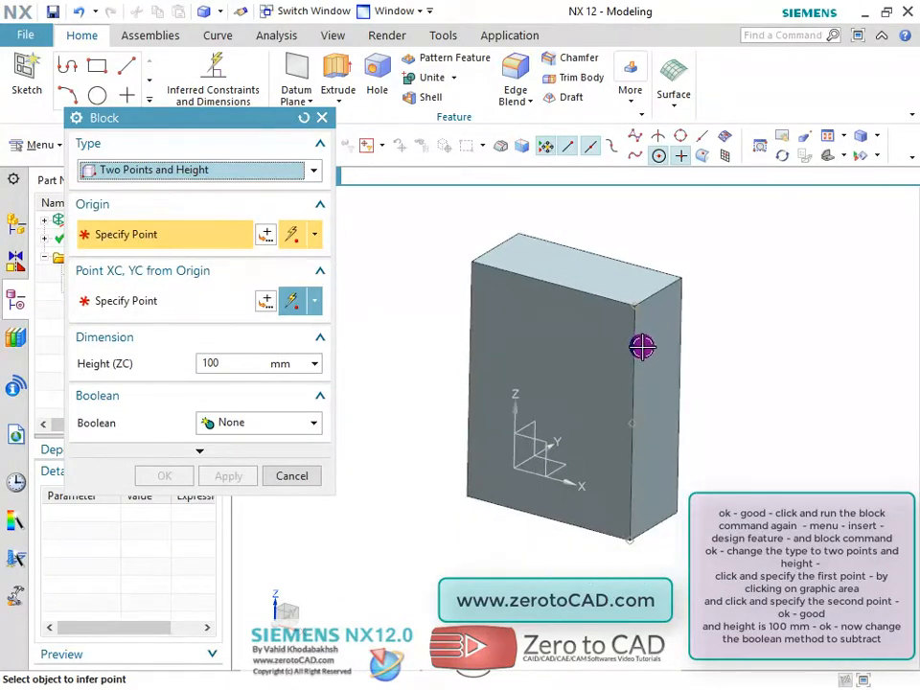
{"action": "middle_click_drag", "start_coordinate": [583, 397], "coordinate": [571, 413]}
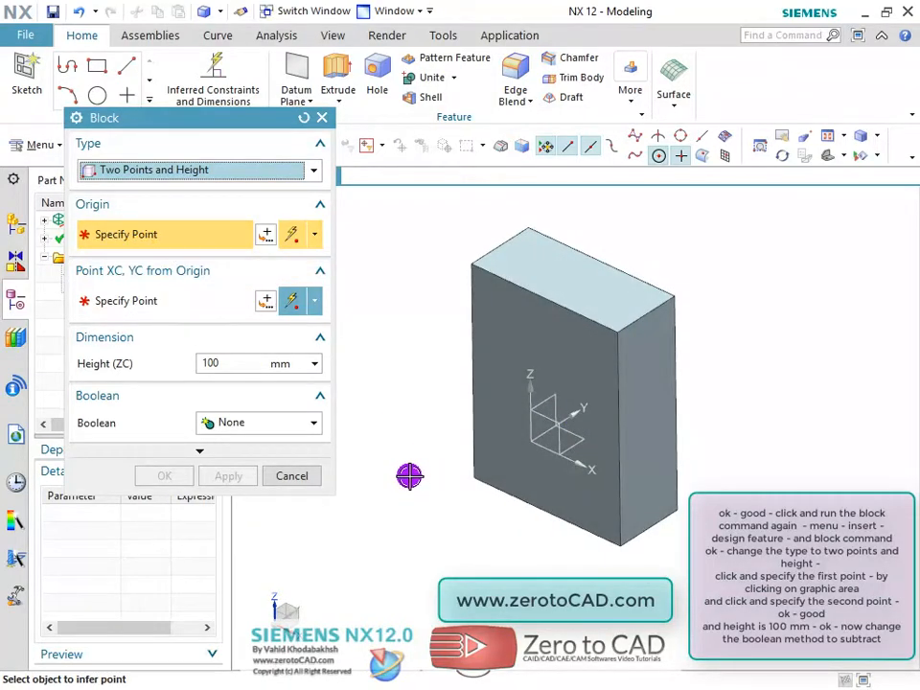
{"action": "left_click", "coordinate": [404, 473]}
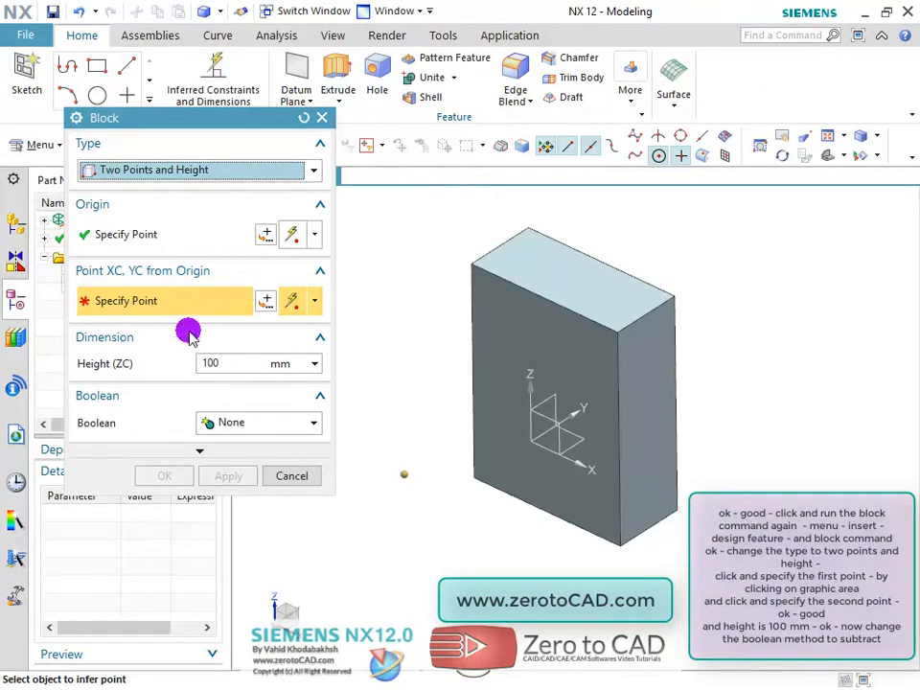
{"action": "left_click", "coordinate": [676, 544]}
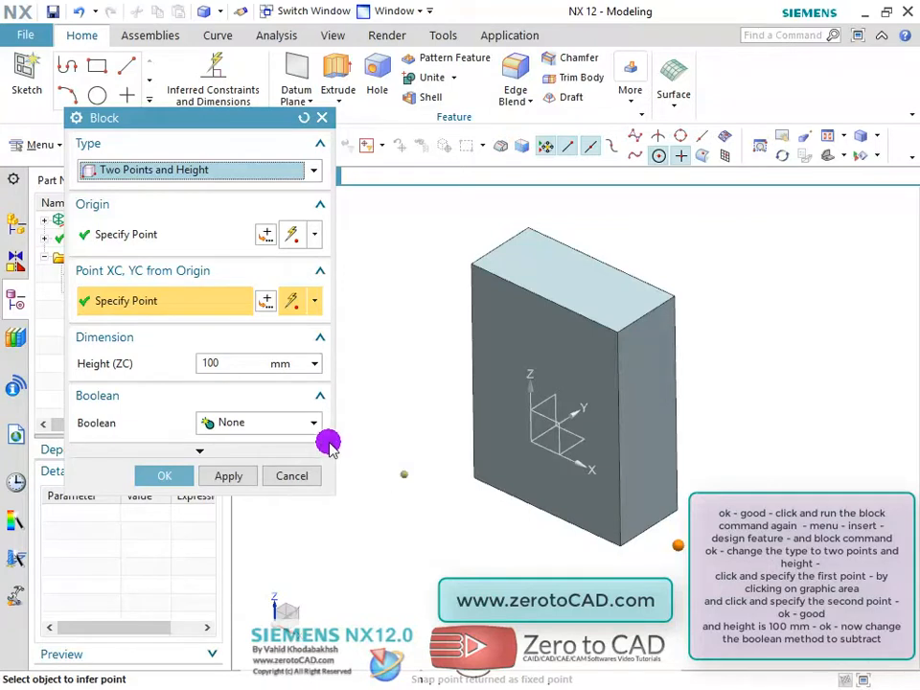
Keep the second block's height at 100 mm and subtract it from the existing body.
{"action": "left_click", "coordinate": [218, 363]}
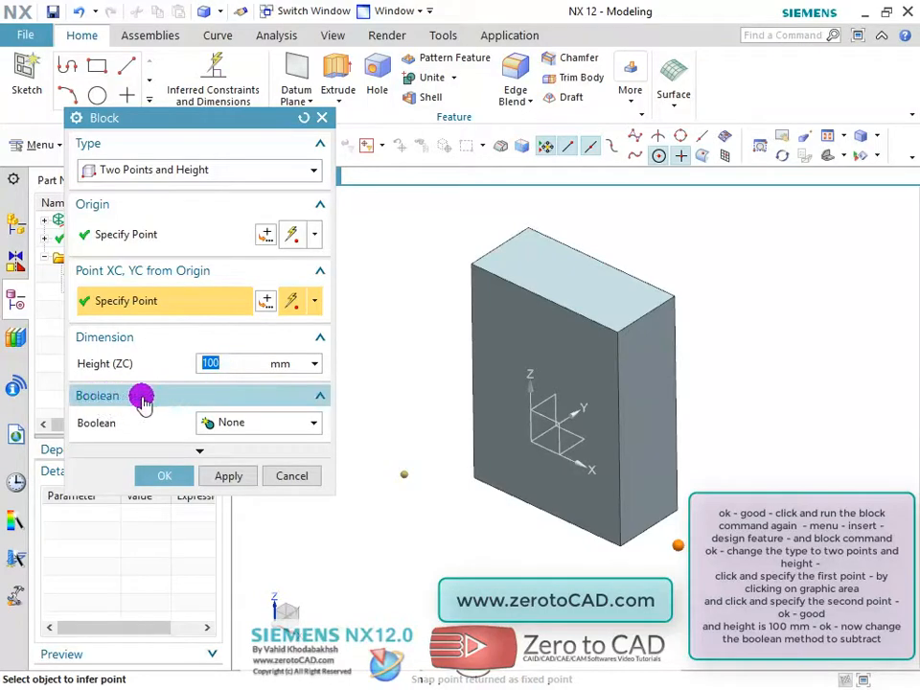
{"action": "left_click", "coordinate": [306, 423]}
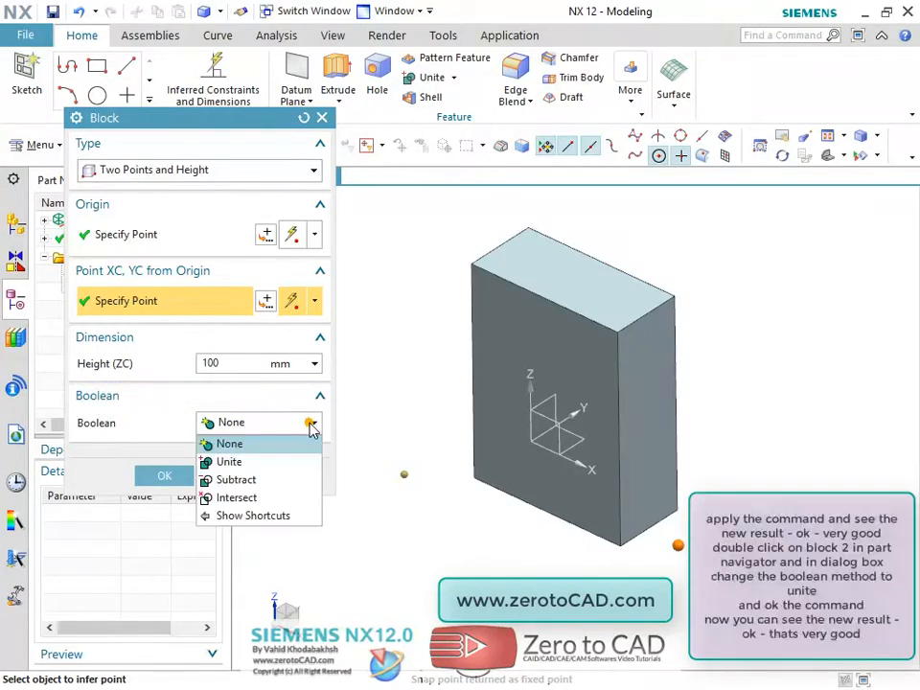
{"action": "left_click", "coordinate": [237, 479]}
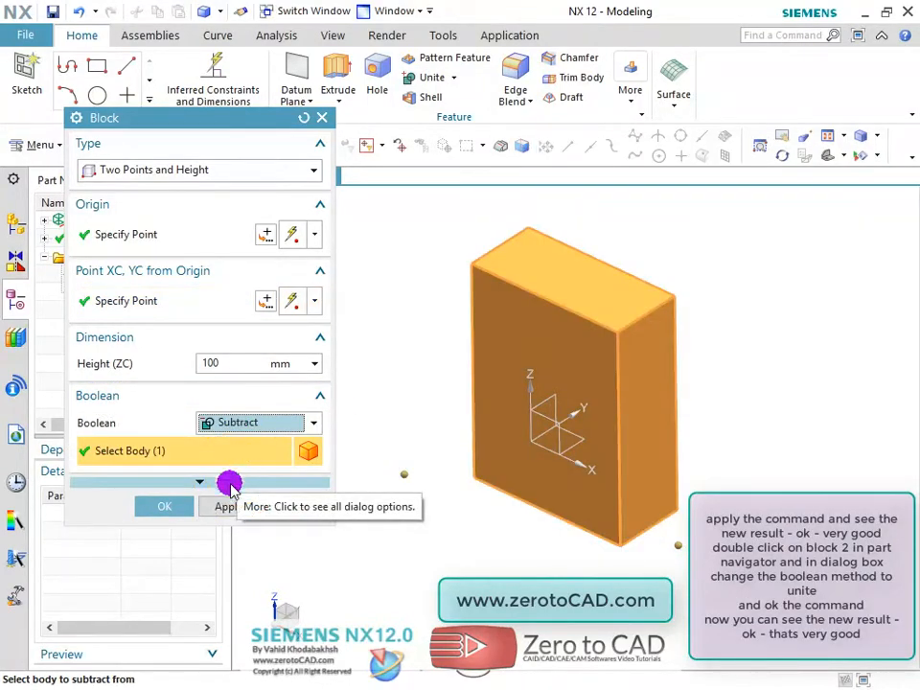
{"action": "left_click", "coordinate": [170, 508]}
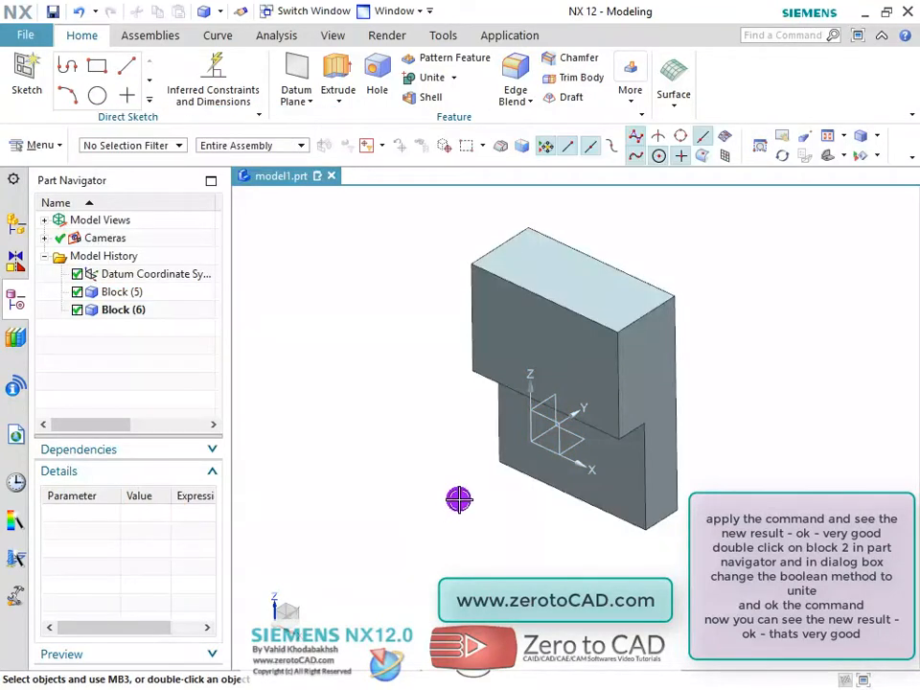
Edit the second block's parameters and change its Boolean operation to Unite with the existing body.
{"action": "mouse_move", "coordinate": [458, 499]}
{"action": "middle_mouse_down"}
{"action": "mouse_move", "coordinate": [458, 442]}
{"action": "mouse_move", "coordinate": [460, 456]}
{"action": "mouse_move", "coordinate": [417, 471]}
{"action": "mouse_move", "coordinate": [453, 467]}
{"action": "mouse_move", "coordinate": [470, 499]}
{"action": "mouse_move", "coordinate": [460, 487]}
{"action": "middle_mouse_up"}
{"action": "right_click", "coordinate": [103, 309]}
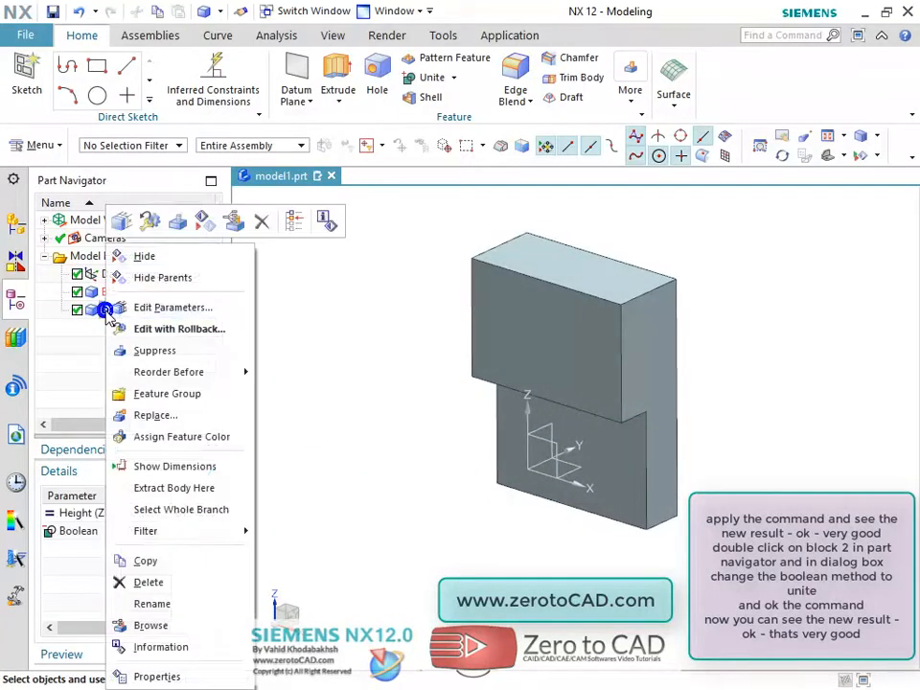
{"action": "left_click", "coordinate": [169, 312]}
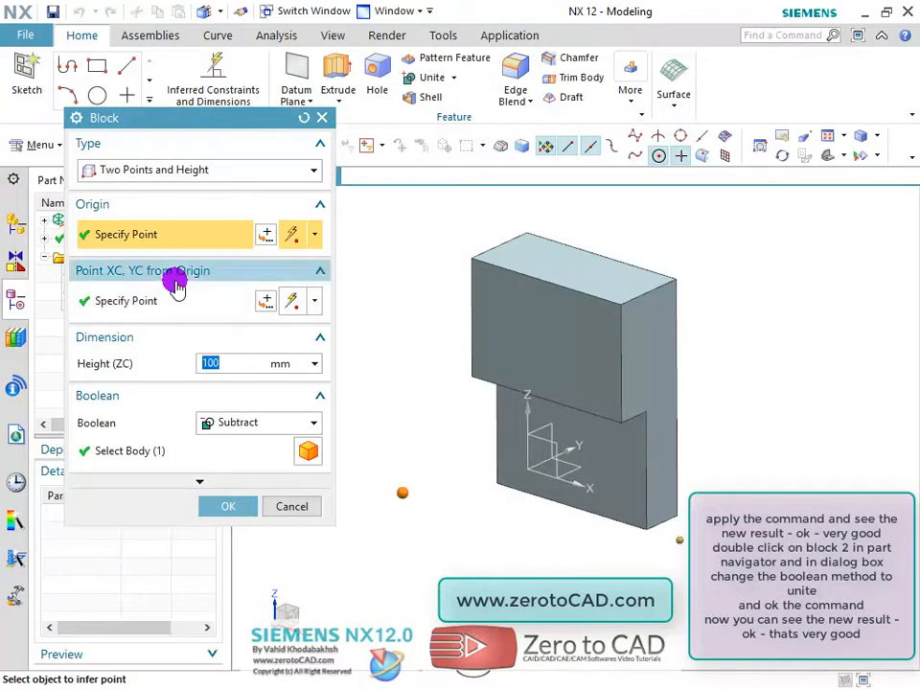
{"action": "left_click", "coordinate": [314, 423]}
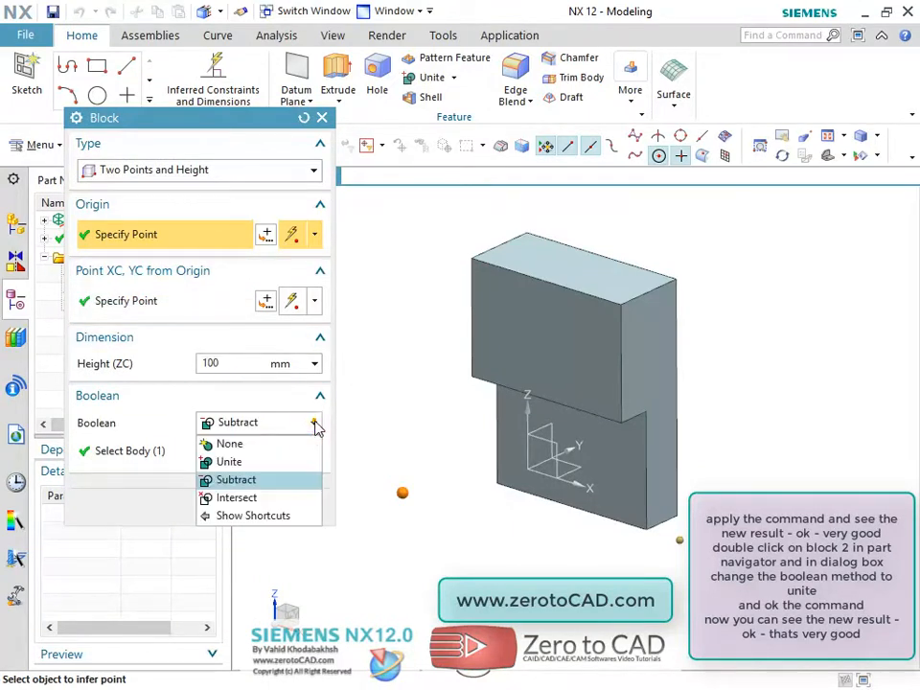
{"action": "left_click", "coordinate": [230, 461]}
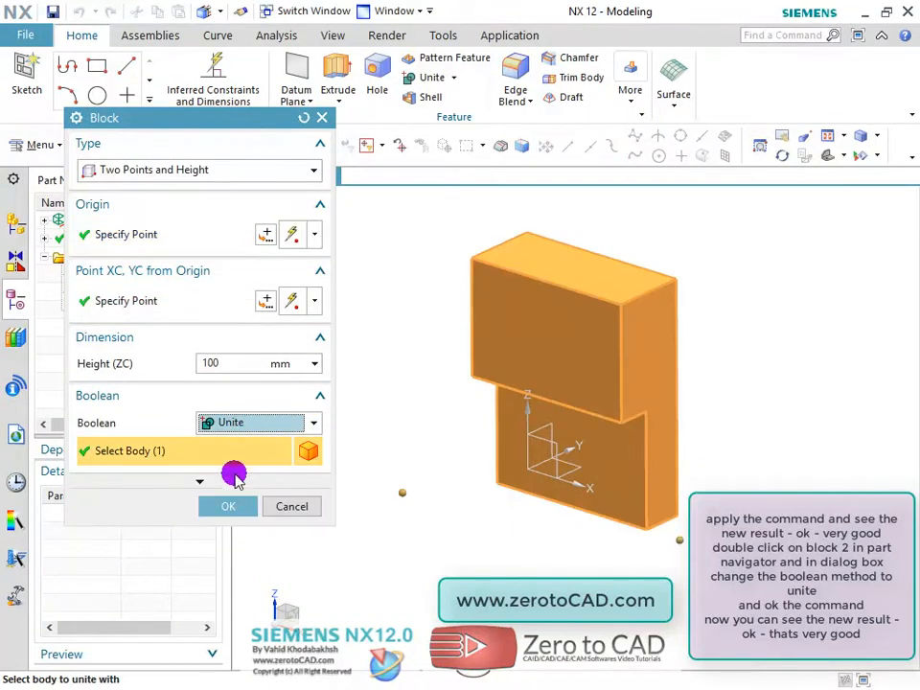
{"action": "left_click", "coordinate": [228, 505]}
{"action": "middle_click_drag", "start_coordinate": [468, 480], "coordinate": [487, 486]}
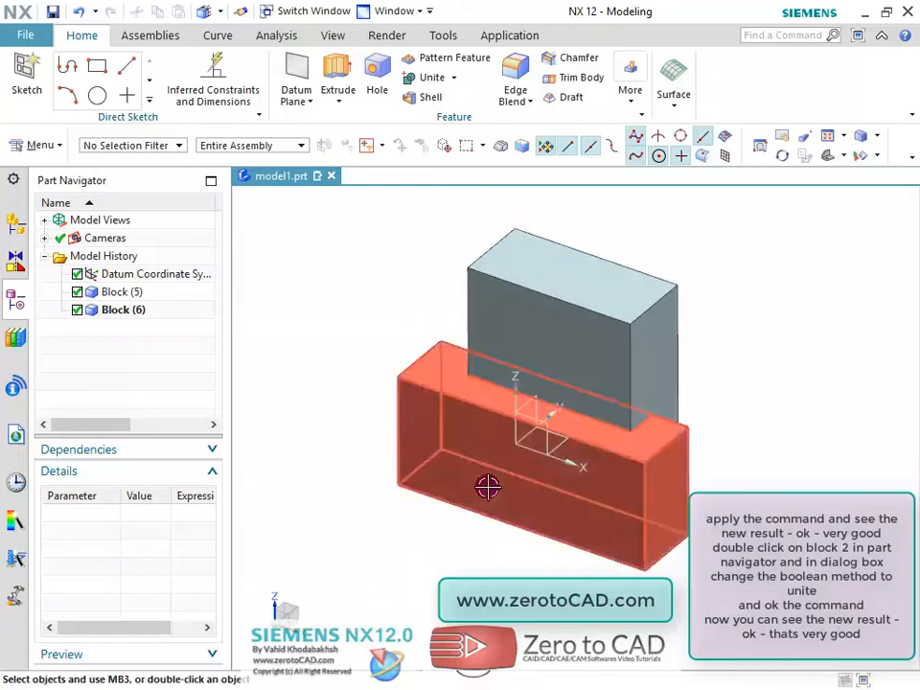
{"action": "scroll", "coordinate": [595, 375], "scroll_direction": "down", "scroll_amount": 3}
{"action": "scroll", "coordinate": [595, 376], "scroll_direction": "up", "scroll_amount": 4}
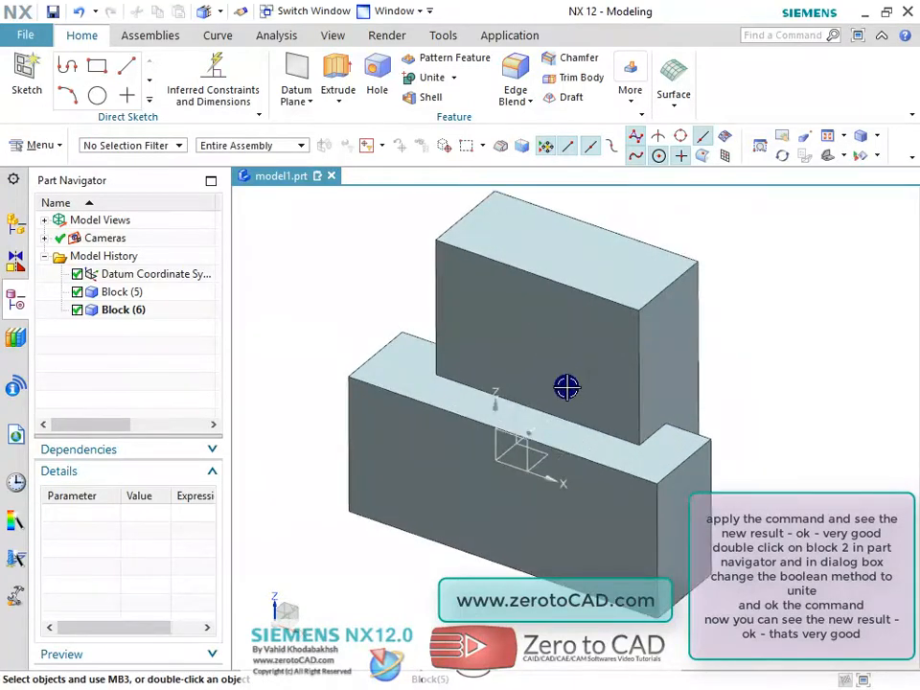
{"action": "mouse_move", "coordinate": [566, 386]}
{"action": "middle_mouse_down"}
{"action": "mouse_move", "coordinate": [538, 356]}
{"action": "mouse_move", "coordinate": [447, 363]}
{"action": "mouse_move", "coordinate": [555, 365]}
{"action": "mouse_move", "coordinate": [561, 396]}
{"action": "mouse_move", "coordinate": [554, 386]}
{"action": "middle_mouse_up"}
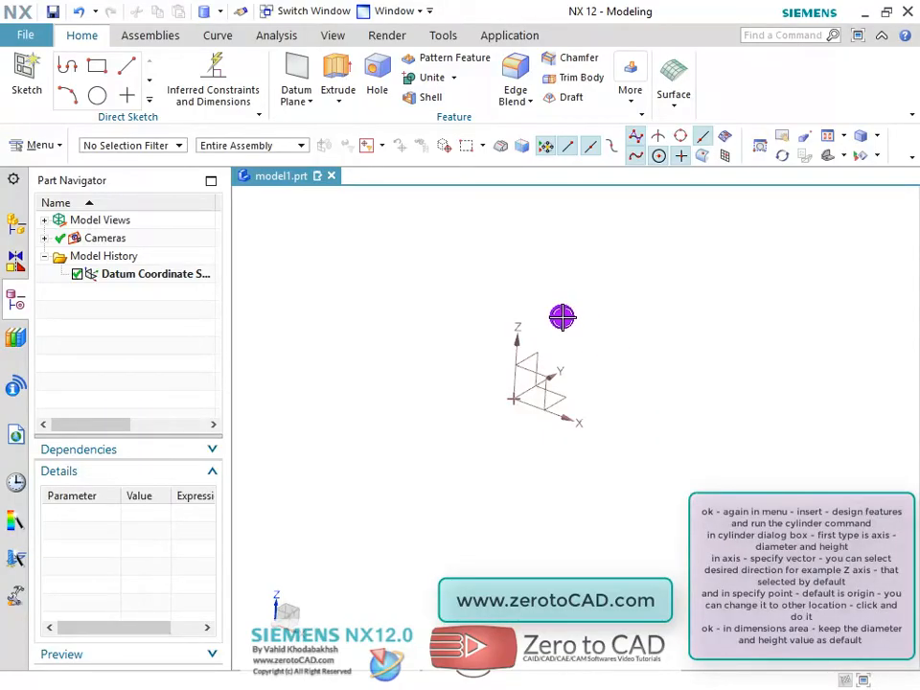
Start a cylinder of type Axis, Diameter, and Height along the default Z direction, placing its base point in empty space just below the datum origin.
{"action": "middle_click_drag", "start_coordinate": [562, 317], "coordinate": [436, 287]}
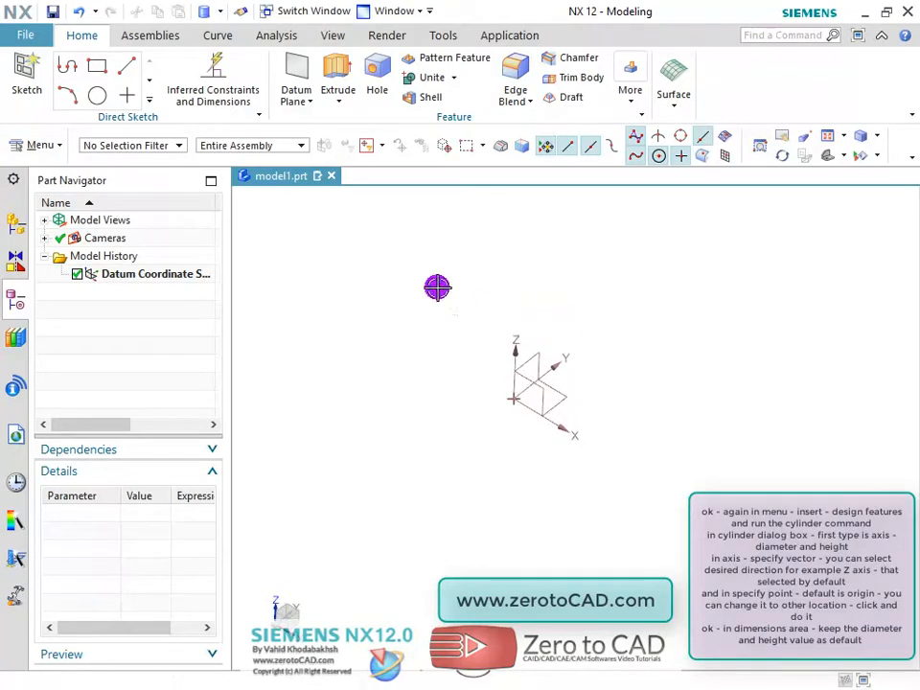
{"action": "left_click", "coordinate": [41, 146]}
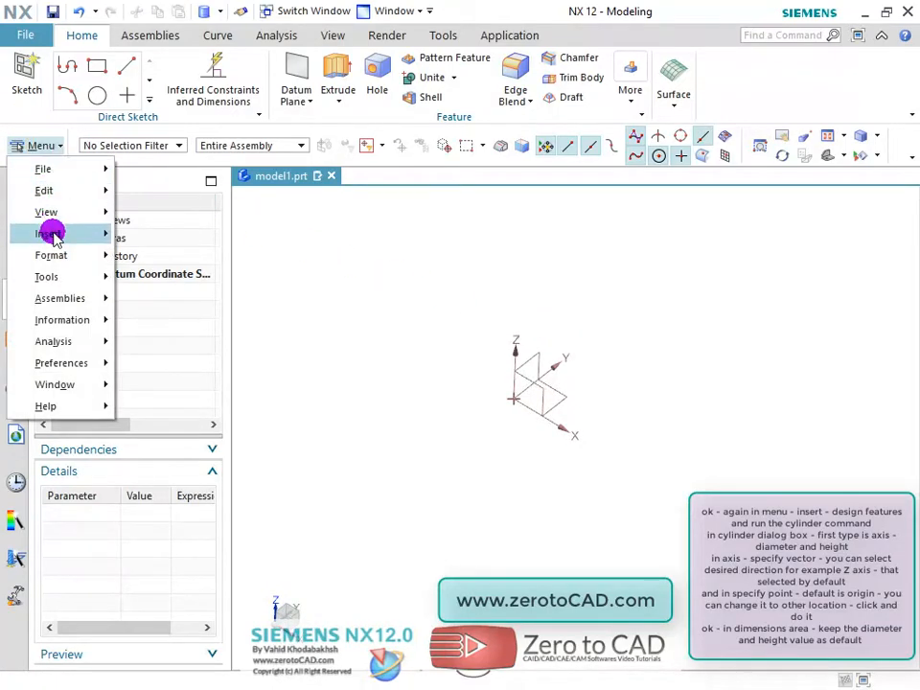
{"action": "mouse_move", "coordinate": [55, 237]}
{"action": "mouse_move", "coordinate": [137, 217]}
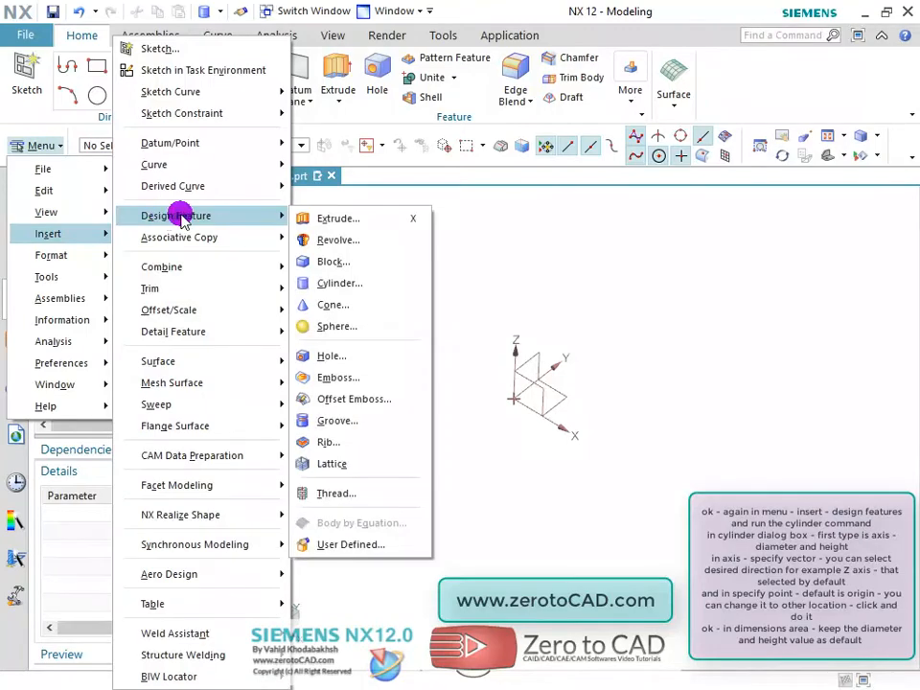
{"action": "left_click", "coordinate": [318, 281]}
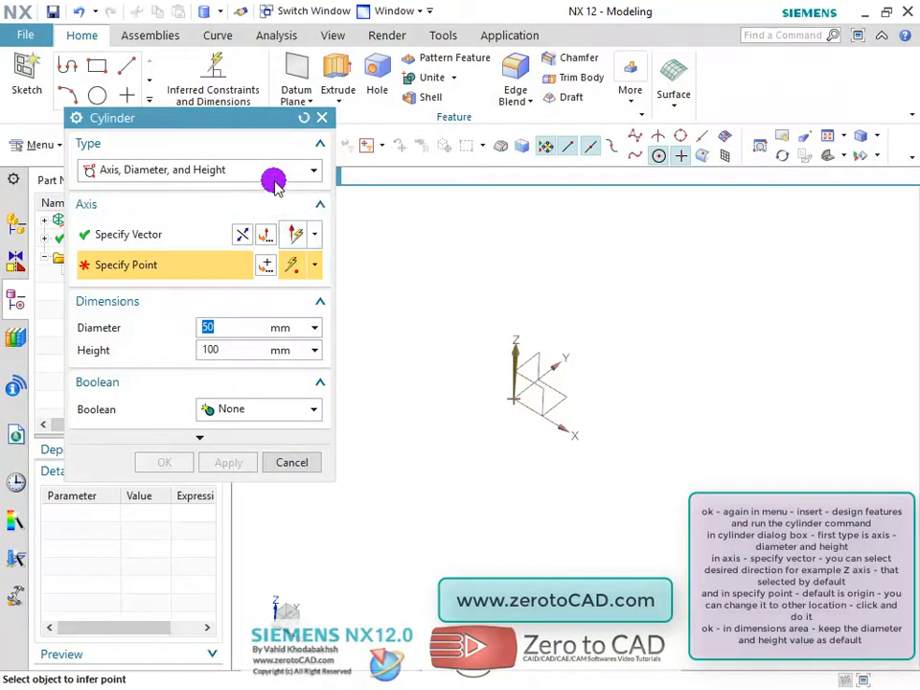
{"action": "left_click_drag", "start_coordinate": [231, 118], "coordinate": [230, 133]}
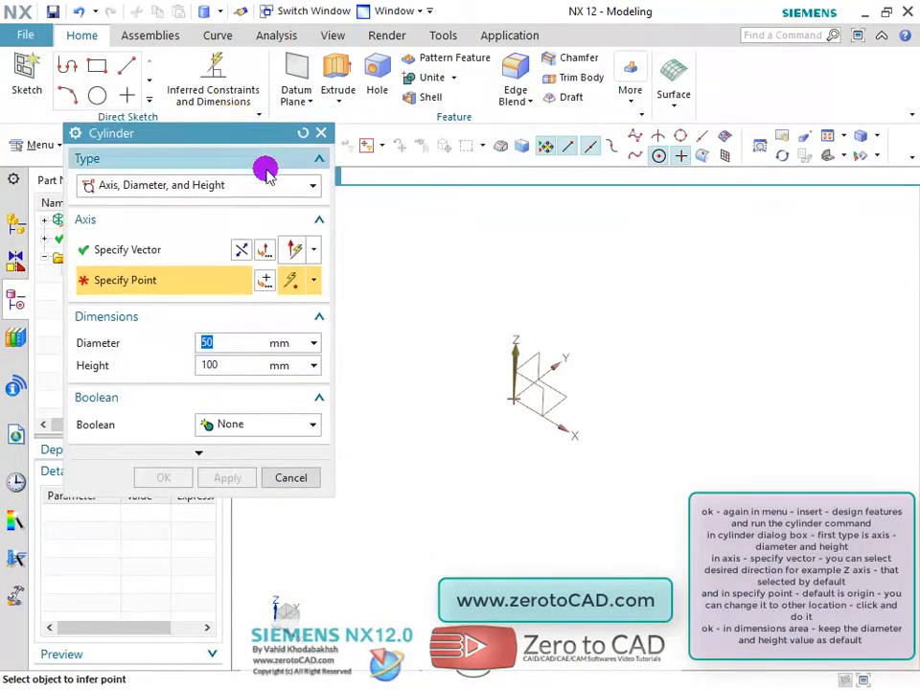
{"action": "left_click", "coordinate": [311, 192]}
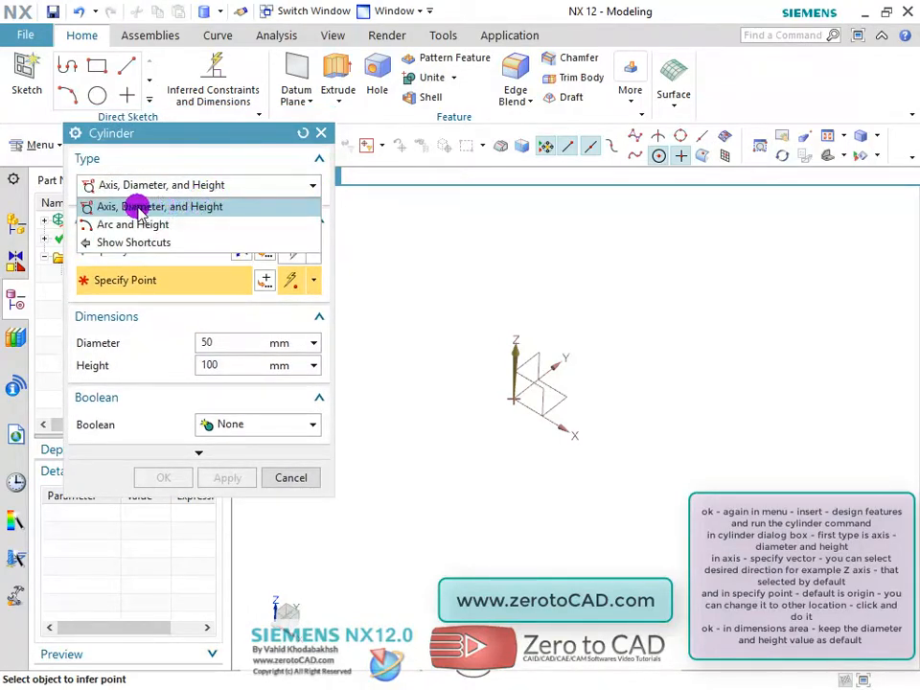
{"action": "left_click", "coordinate": [208, 208]}
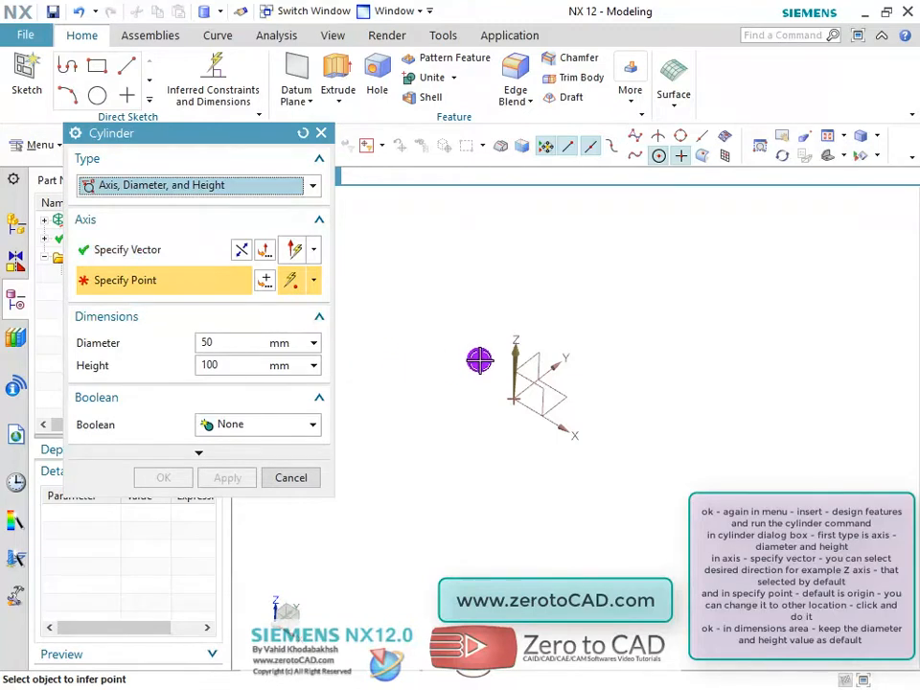
{"action": "mouse_move", "coordinate": [549, 416]}
{"action": "middle_mouse_down"}
{"action": "mouse_move", "coordinate": [542, 396]}
{"action": "mouse_move", "coordinate": [560, 419]}
{"action": "middle_mouse_up"}
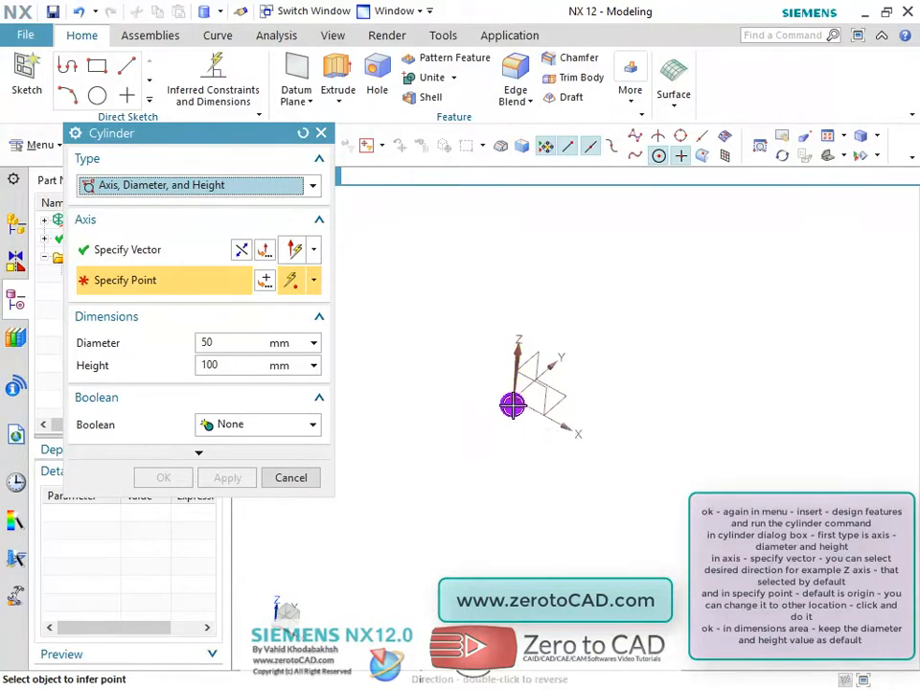
{"action": "left_click", "coordinate": [522, 464]}
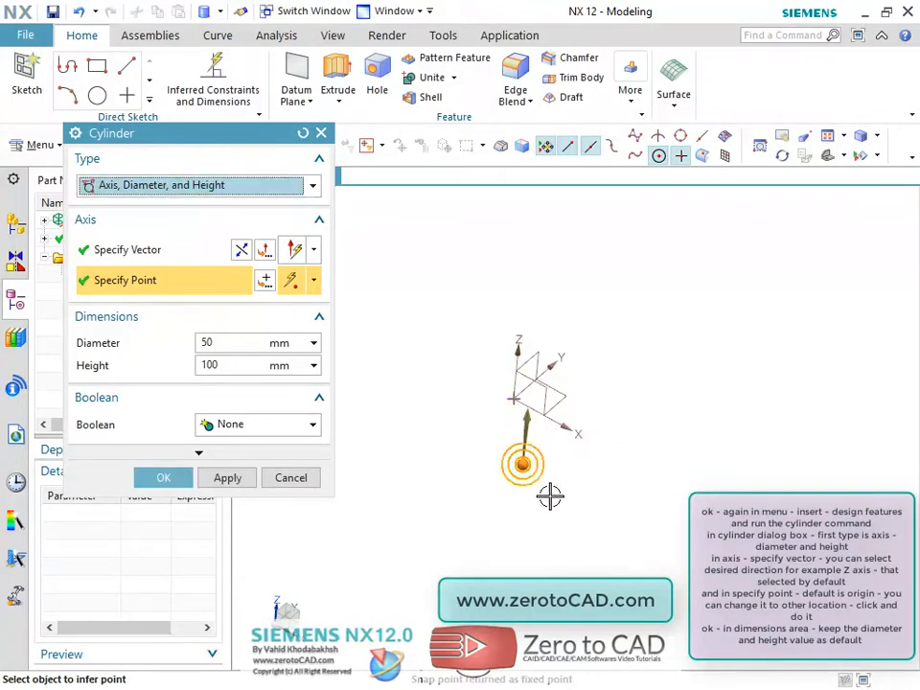
{"action": "mouse_move", "coordinate": [549, 533]}
{"action": "middle_mouse_down"}
{"action": "mouse_move", "coordinate": [549, 509]}
{"action": "mouse_move", "coordinate": [576, 529]}
{"action": "mouse_move", "coordinate": [558, 519]}
{"action": "mouse_move", "coordinate": [538, 472]}
{"action": "mouse_move", "coordinate": [566, 531]}
{"action": "mouse_move", "coordinate": [562, 523]}
{"action": "middle_mouse_up"}
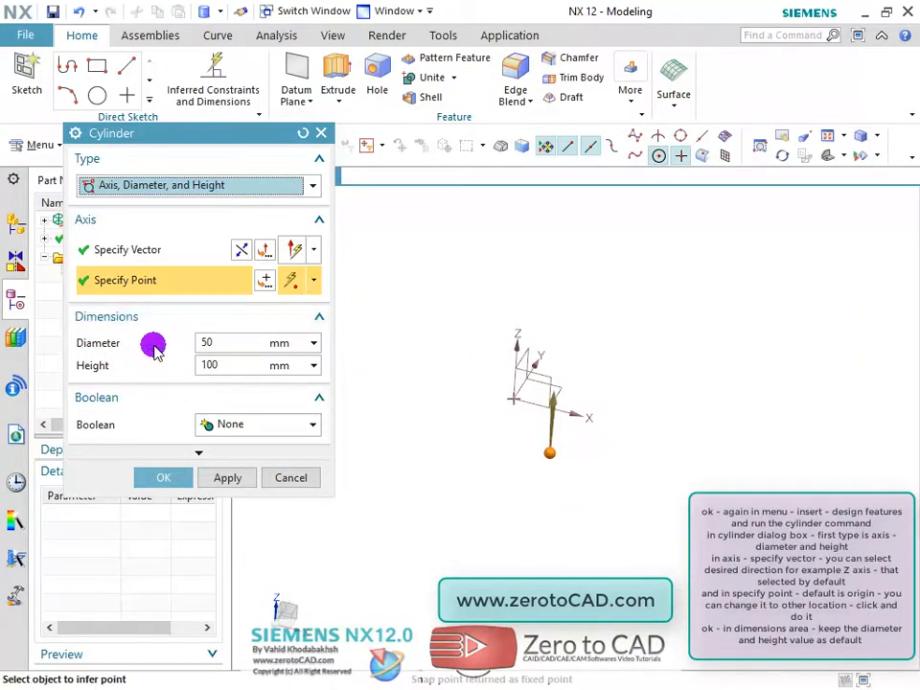
Create the cylinder with the diameter kept at 50 mm, the height at 100 mm and Boolean set to None.
{"action": "left_click", "coordinate": [216, 342]}
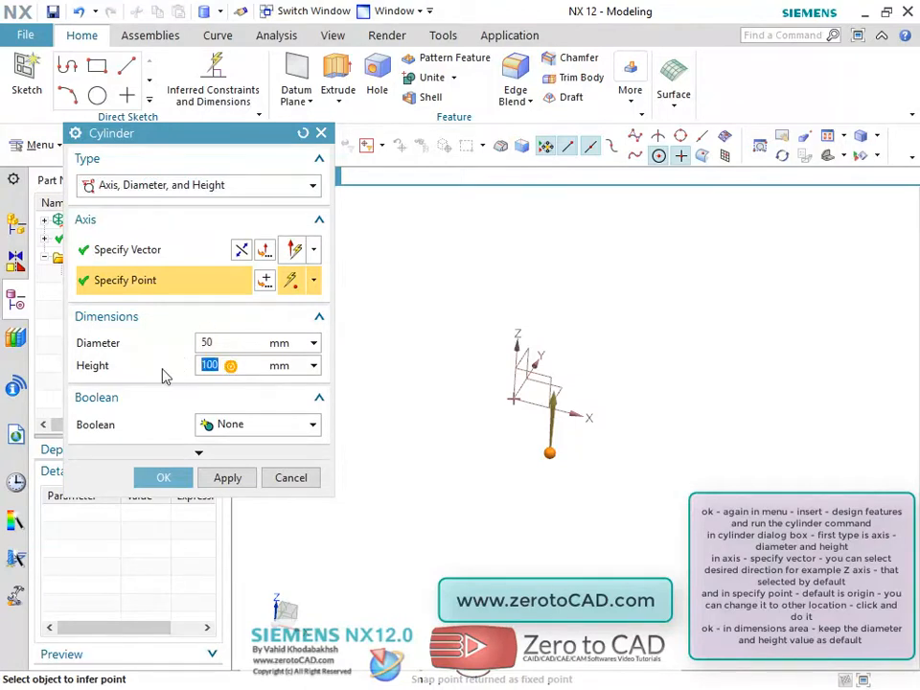
{"action": "left_click", "coordinate": [305, 425]}
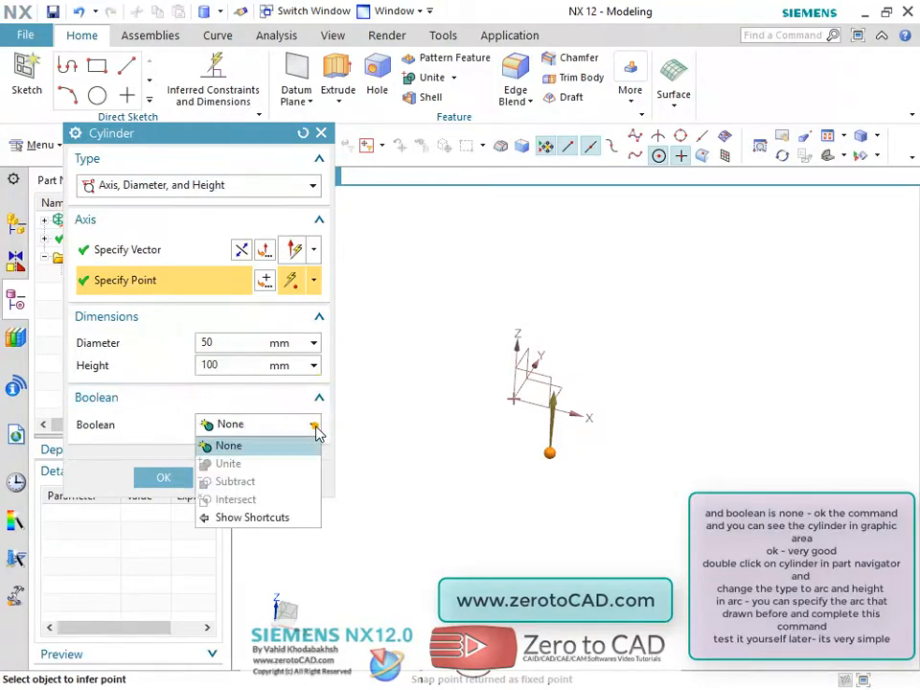
{"action": "left_click", "coordinate": [226, 447]}
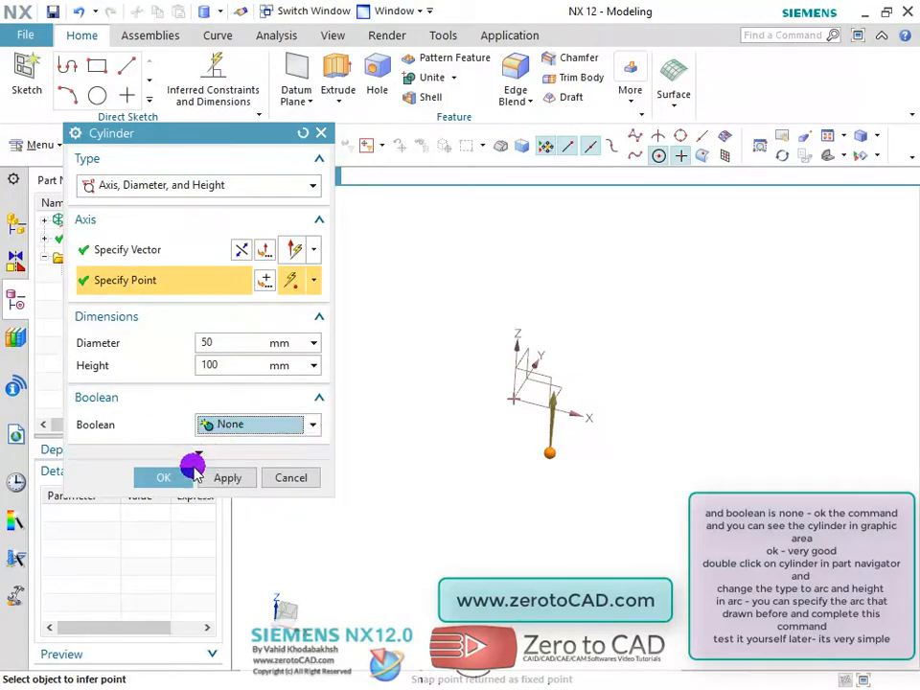
{"action": "left_click", "coordinate": [163, 476]}
{"action": "mouse_move", "coordinate": [406, 474]}
{"action": "middle_mouse_down"}
{"action": "mouse_move", "coordinate": [396, 419]}
{"action": "mouse_move", "coordinate": [402, 485]}
{"action": "mouse_move", "coordinate": [403, 470]}
{"action": "middle_mouse_up"}
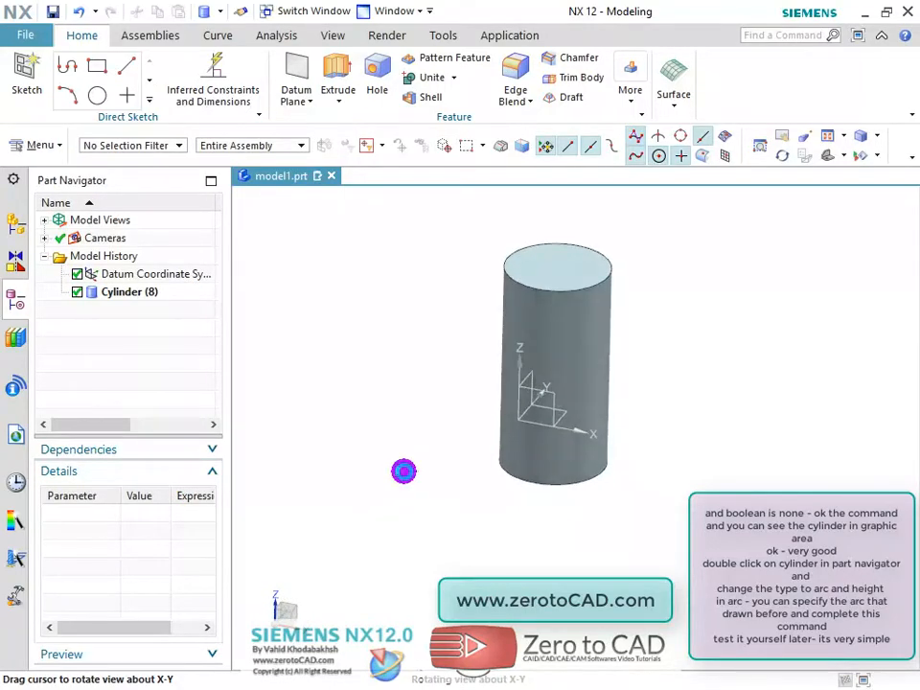
{"action": "scroll", "coordinate": [595, 325], "scroll_direction": "up", "scroll_amount": 2}
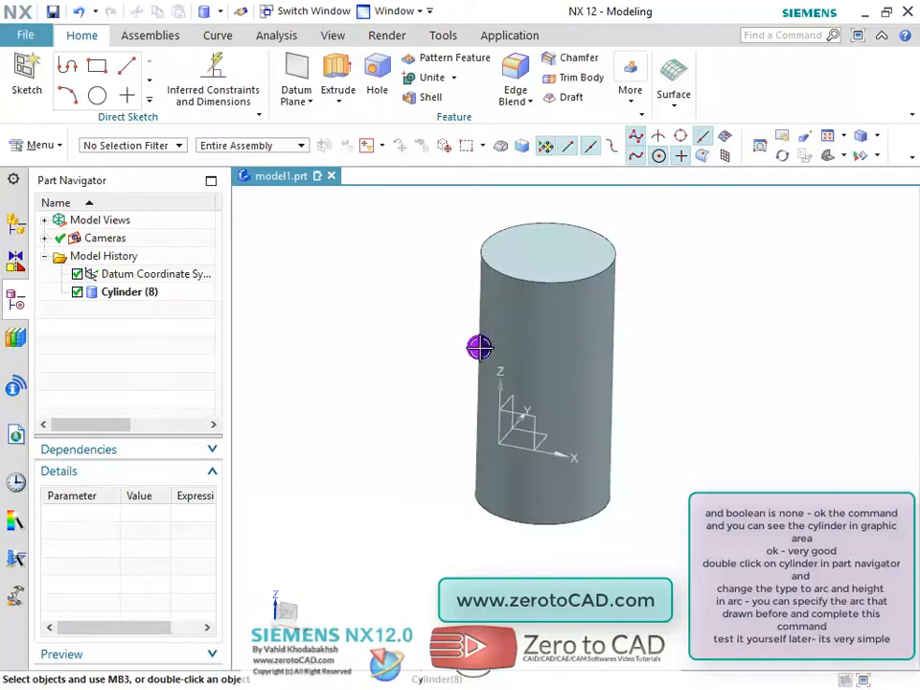
Examine the Arc and Height definition in the cylinder's edit parameters and discard the change.
{"action": "double_click", "coordinate": [116, 294]}
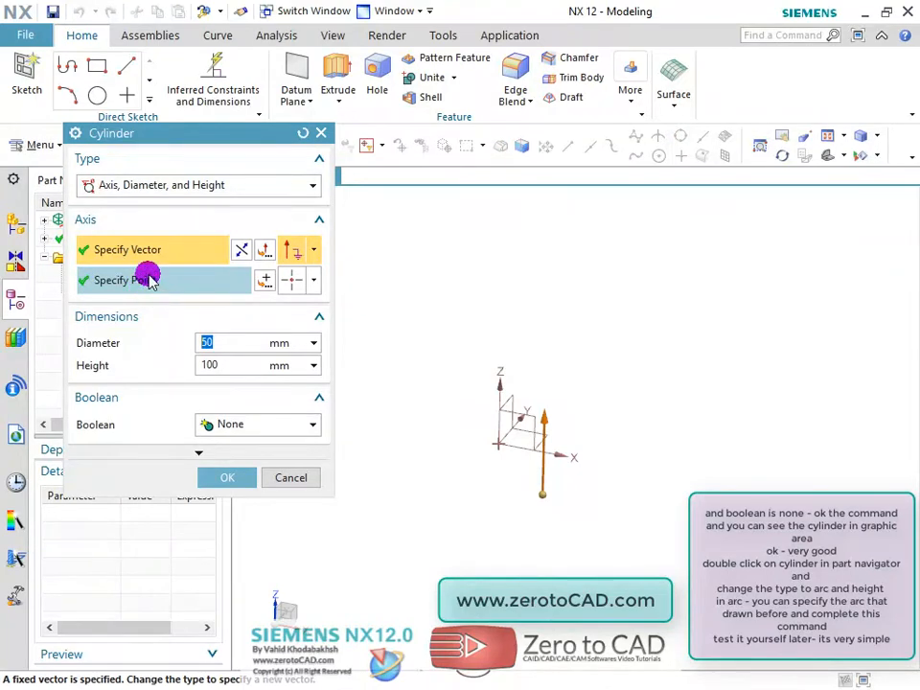
{"action": "left_click", "coordinate": [230, 185]}
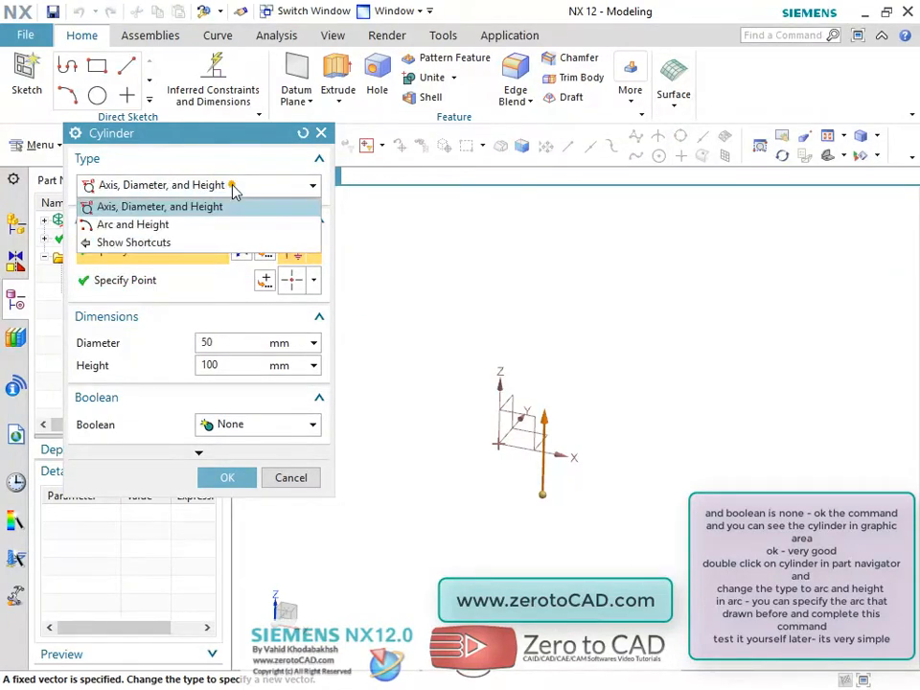
{"action": "left_click", "coordinate": [130, 225]}
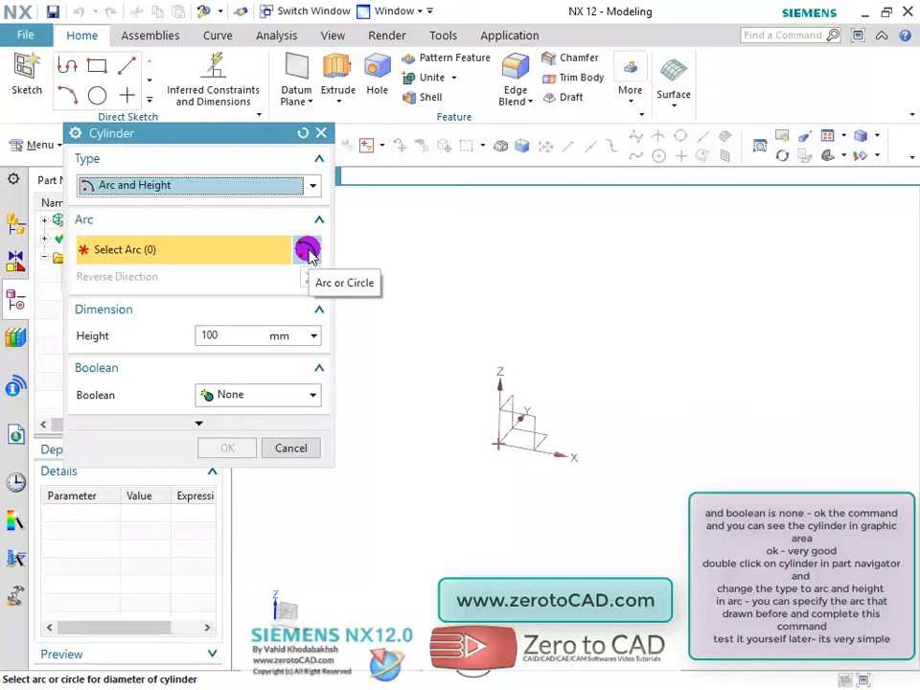
{"action": "left_click", "coordinate": [292, 447]}
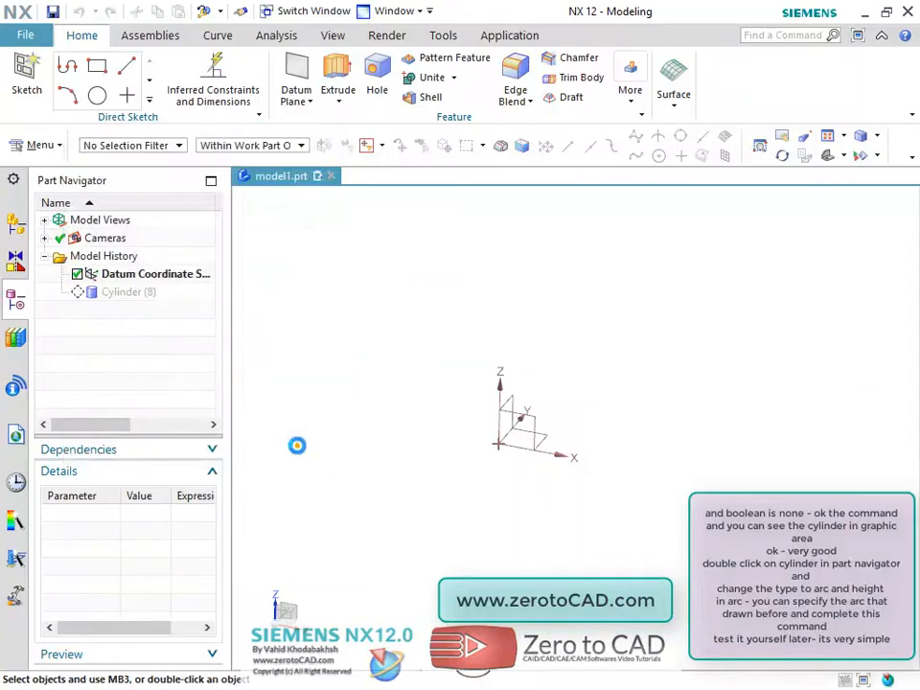
{"action": "middle_click_drag", "start_coordinate": [399, 404], "coordinate": [396, 413]}
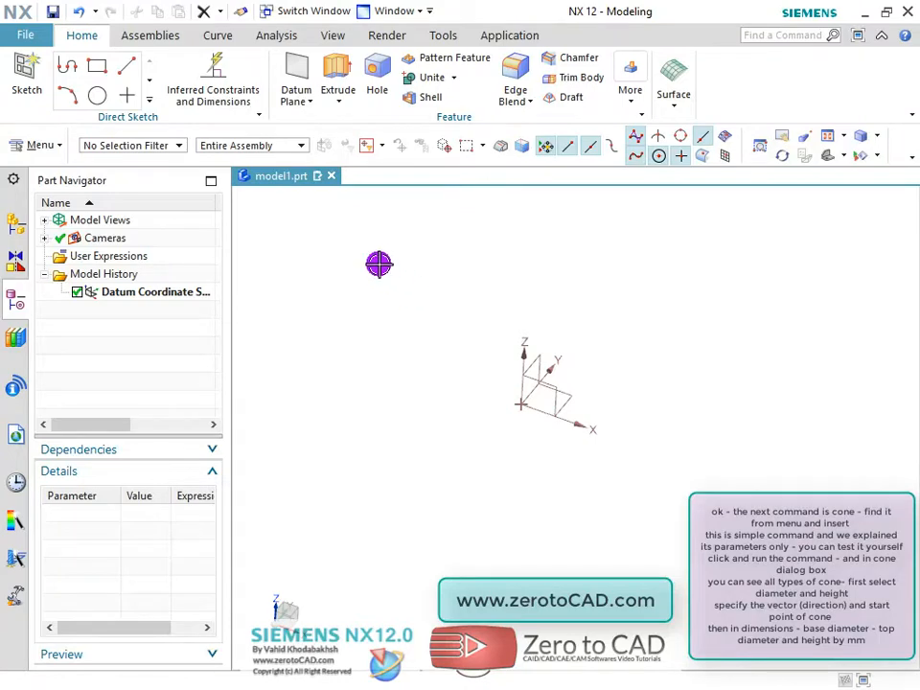
Start a cone feature, review its definition types and choose Diameters and Height.
{"action": "left_click", "coordinate": [40, 145]}
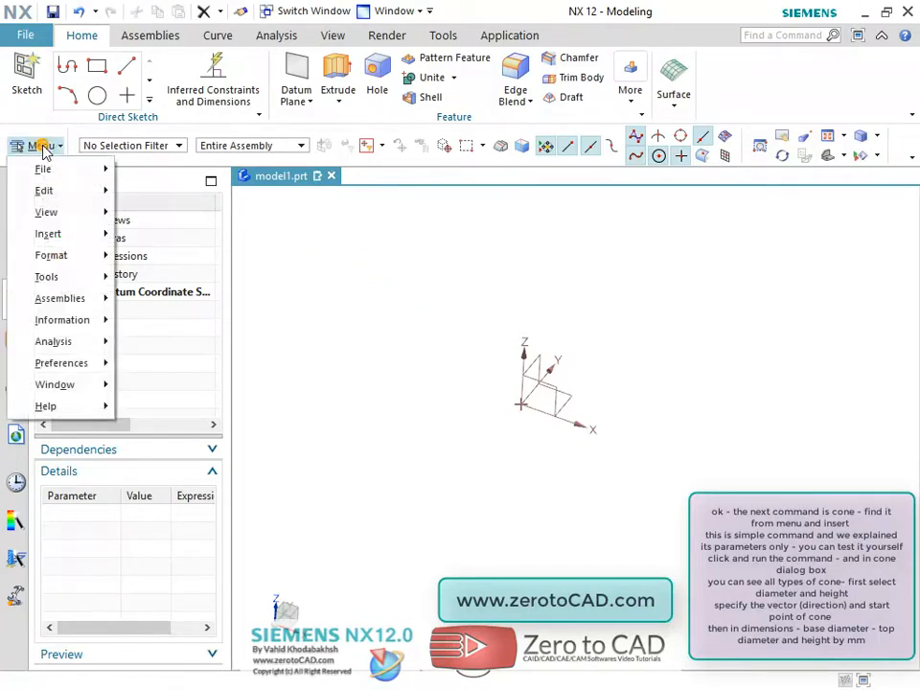
{"action": "mouse_move", "coordinate": [60, 234]}
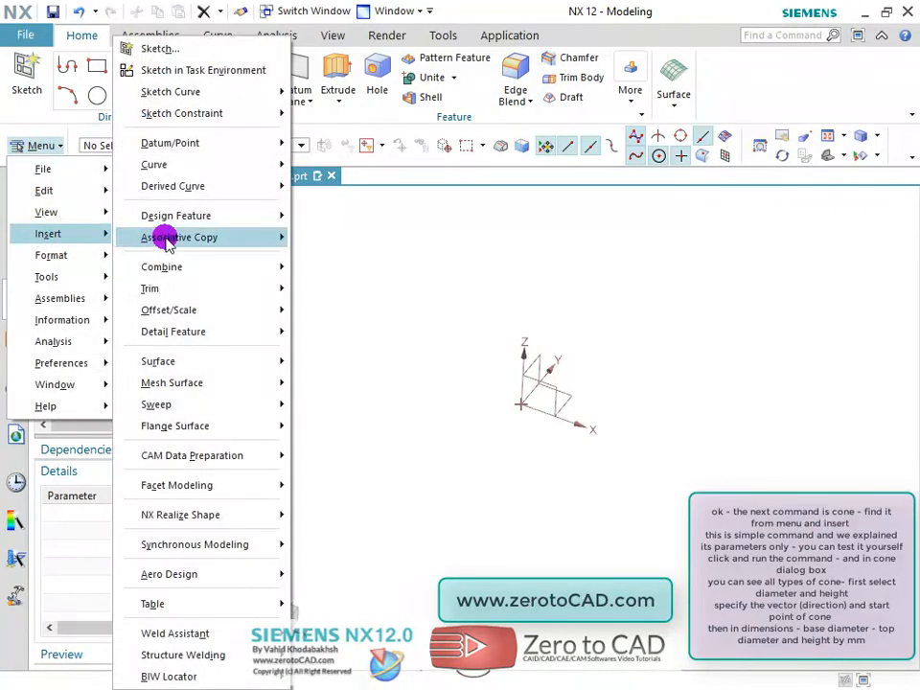
{"action": "mouse_move", "coordinate": [161, 213]}
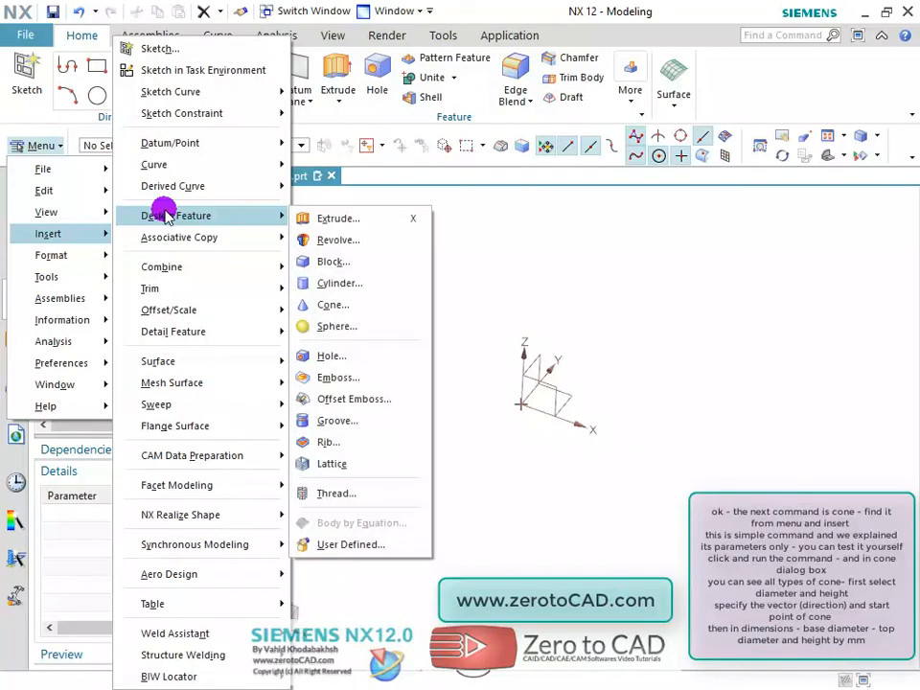
{"action": "left_click", "coordinate": [329, 299]}
{"action": "left_click", "coordinate": [192, 185]}
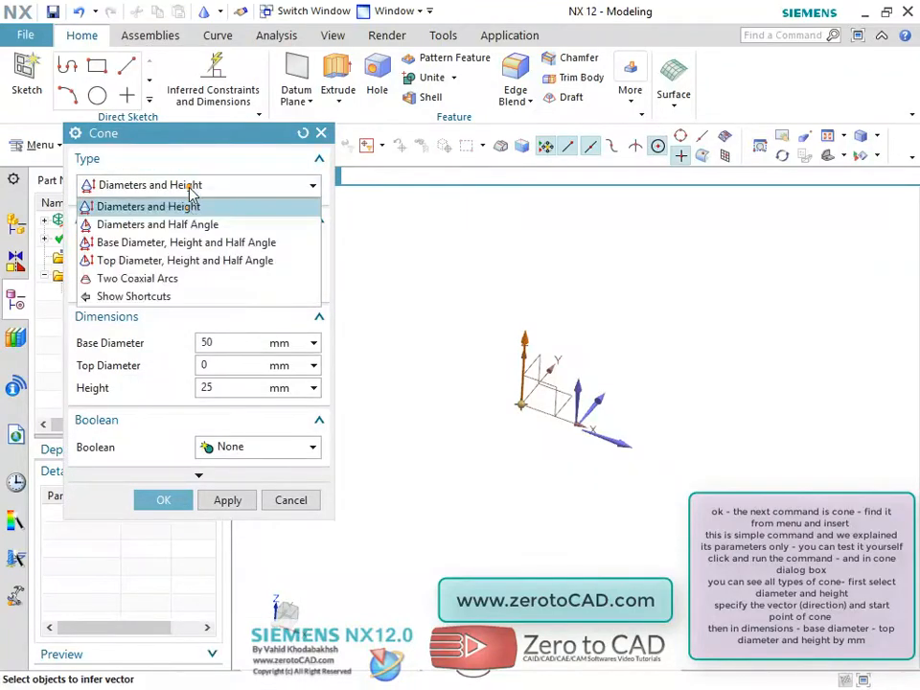
{"action": "left_click", "coordinate": [199, 141]}
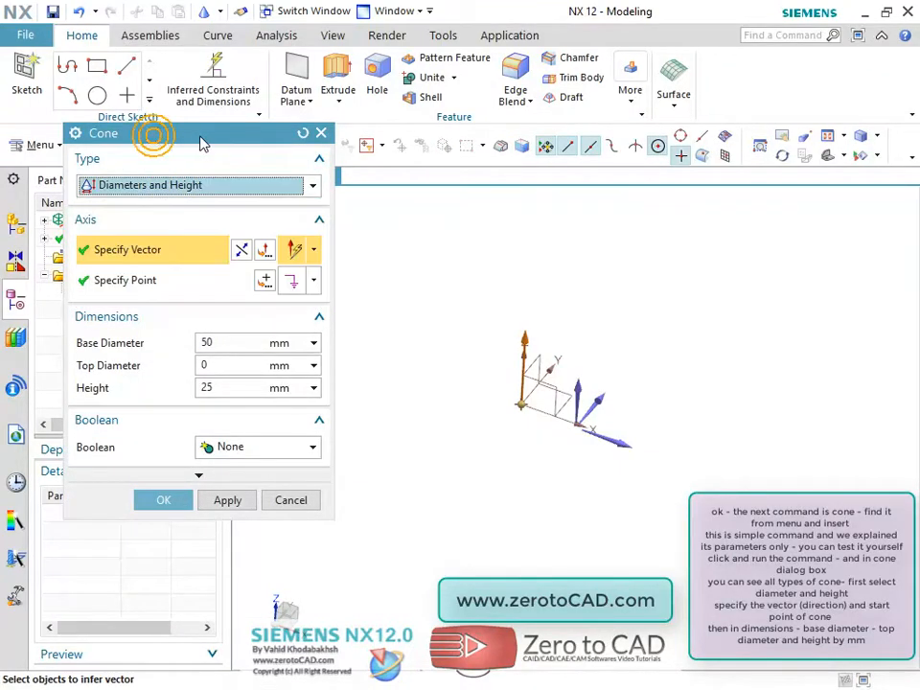
{"action": "left_click_drag", "start_coordinate": [199, 142], "coordinate": [498, 232]}
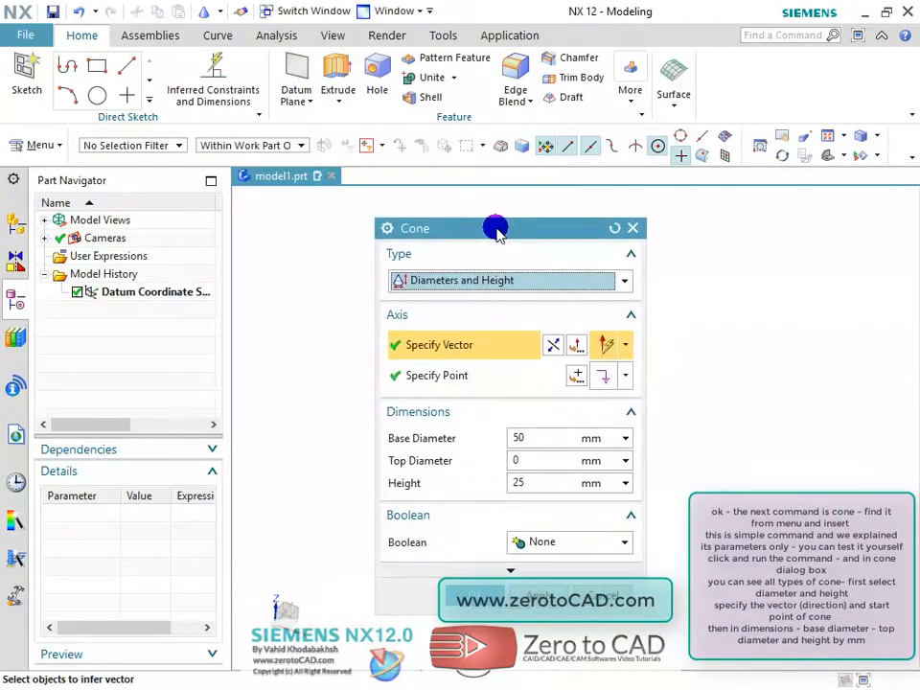
{"action": "left_click", "coordinate": [624, 281]}
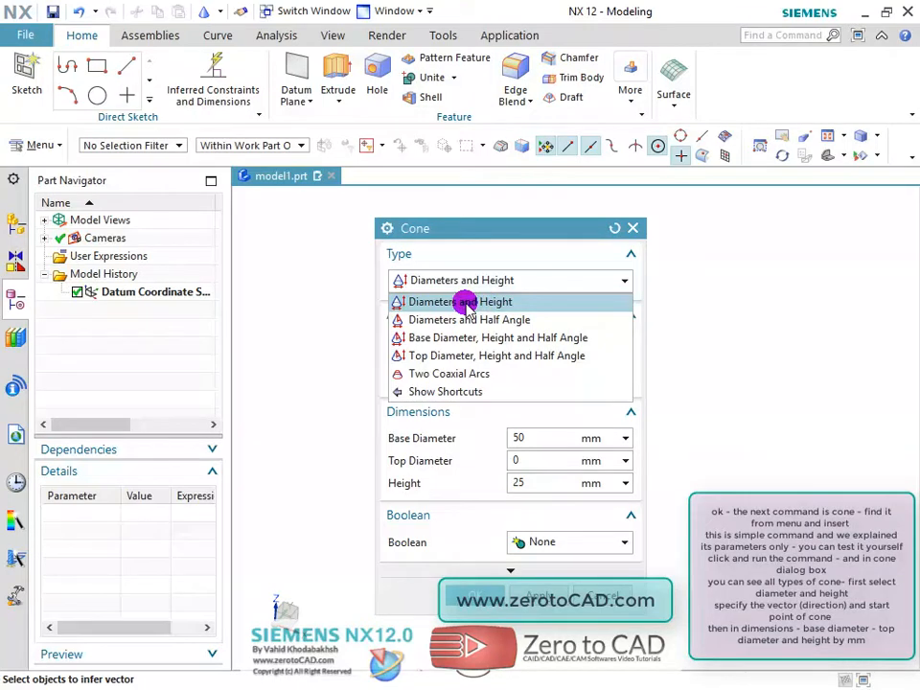
{"action": "left_click", "coordinate": [498, 303]}
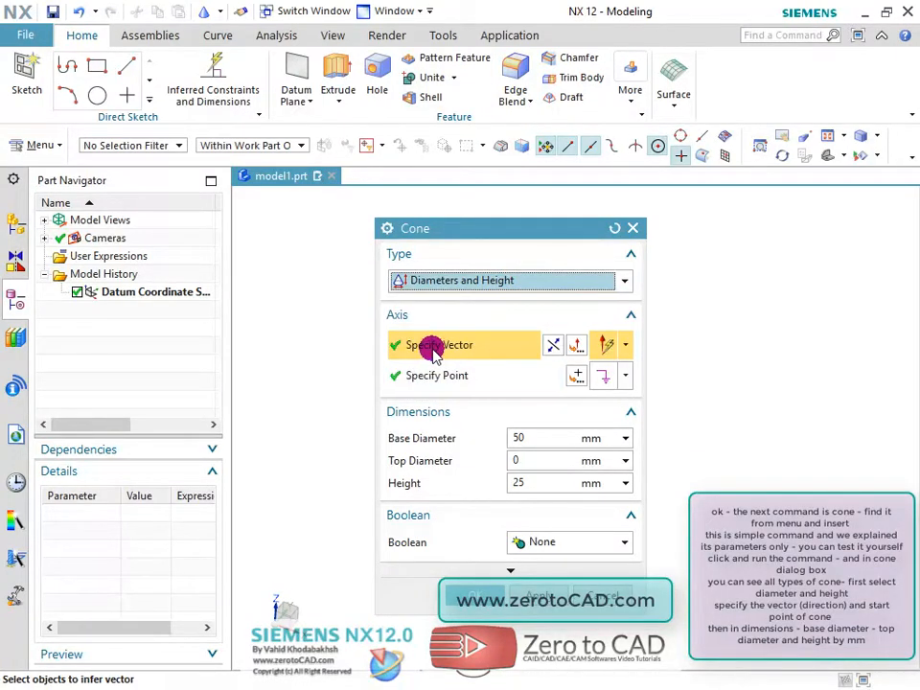
Examine the axis point, base diameter, top diameter, height and Boolean settings of the Diameters and Height cone.
{"action": "left_click", "coordinate": [484, 376]}
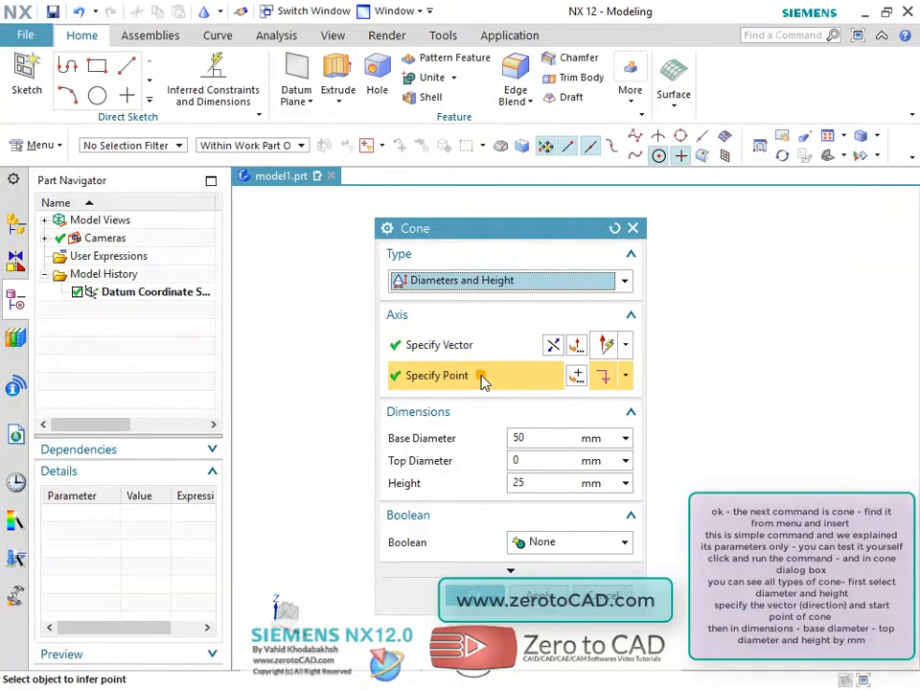
{"action": "left_click_drag", "start_coordinate": [496, 231], "coordinate": [474, 202]}
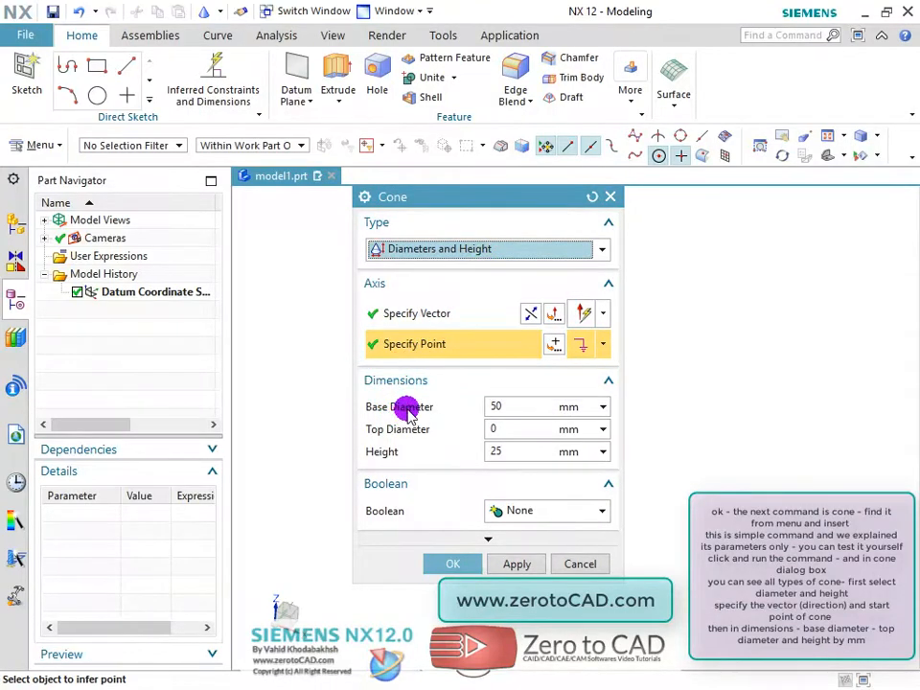
{"action": "left_click", "coordinate": [517, 406]}
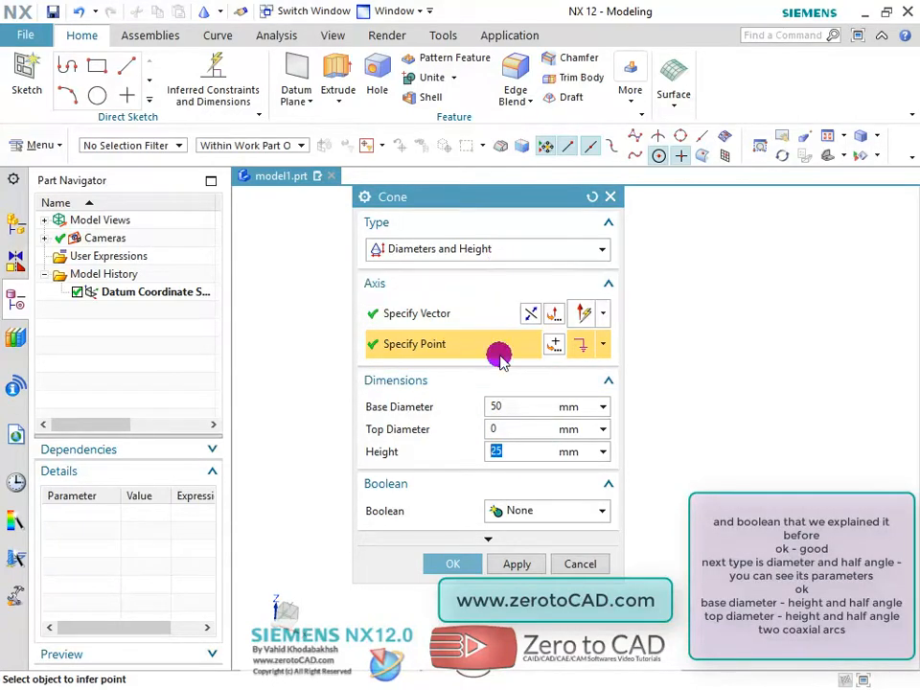
{"action": "left_click", "coordinate": [554, 512]}
{"action": "left_click", "coordinate": [537, 532]}
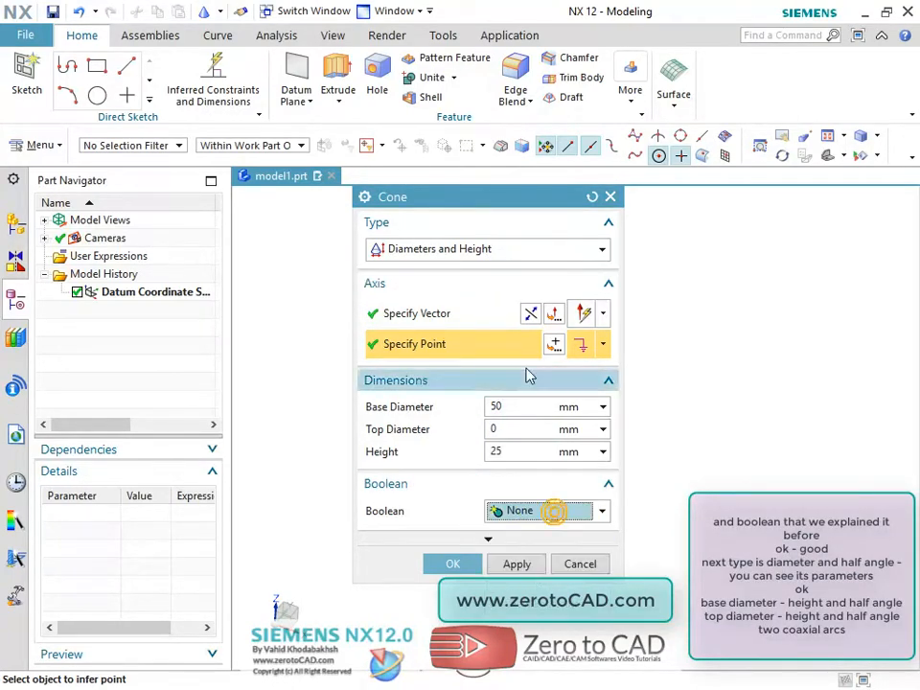
Review the cone types Diameters and Half Angle, Base Diameter, Height and Half Angle, and Two Coaxial Arcs, and close without creating a cone.
{"action": "left_click", "coordinate": [515, 251]}
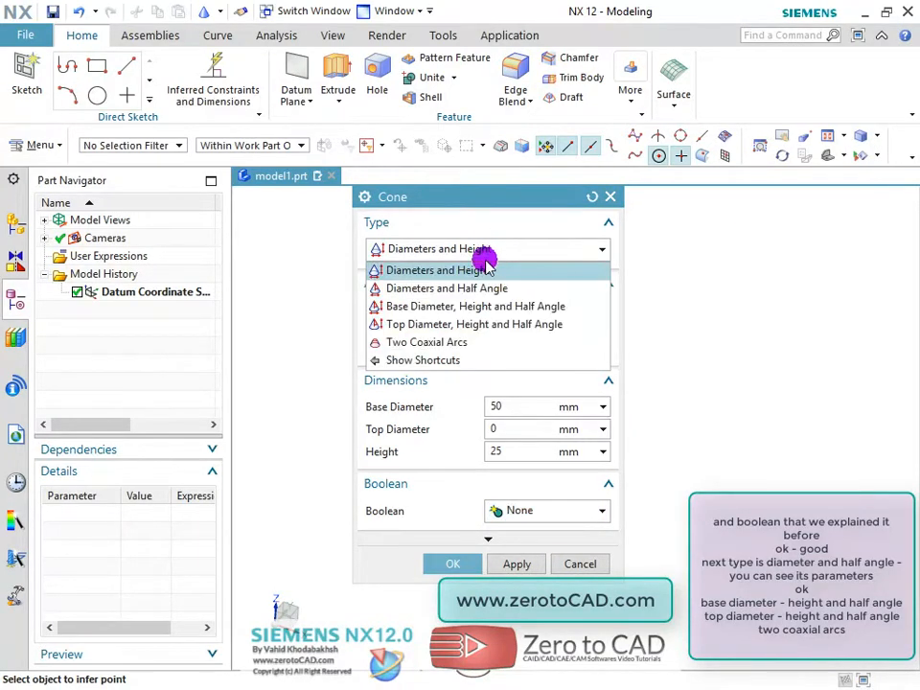
{"action": "left_click", "coordinate": [441, 287]}
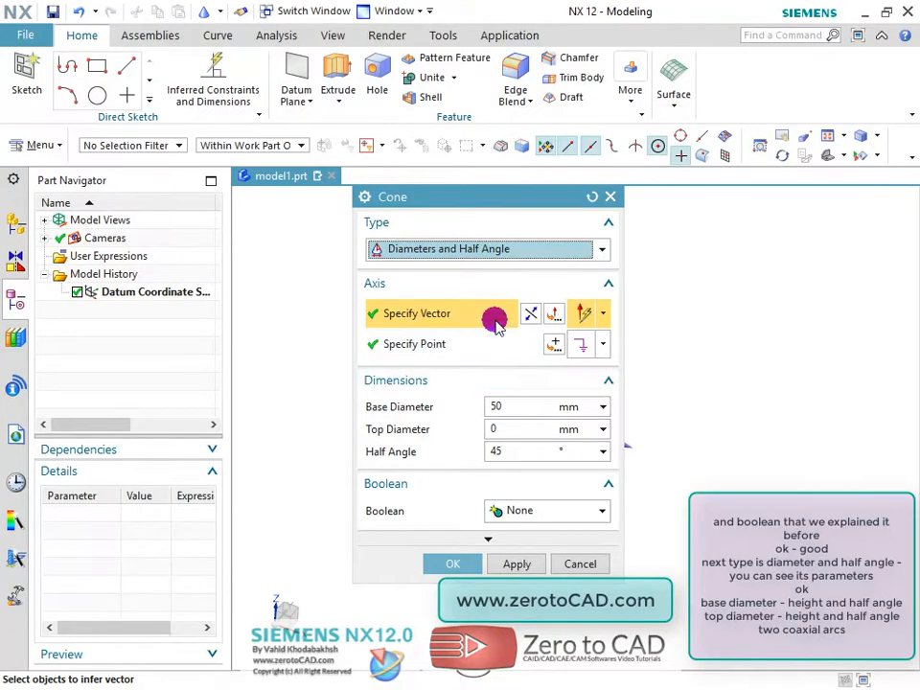
{"action": "left_click", "coordinate": [489, 248]}
{"action": "left_click", "coordinate": [451, 306]}
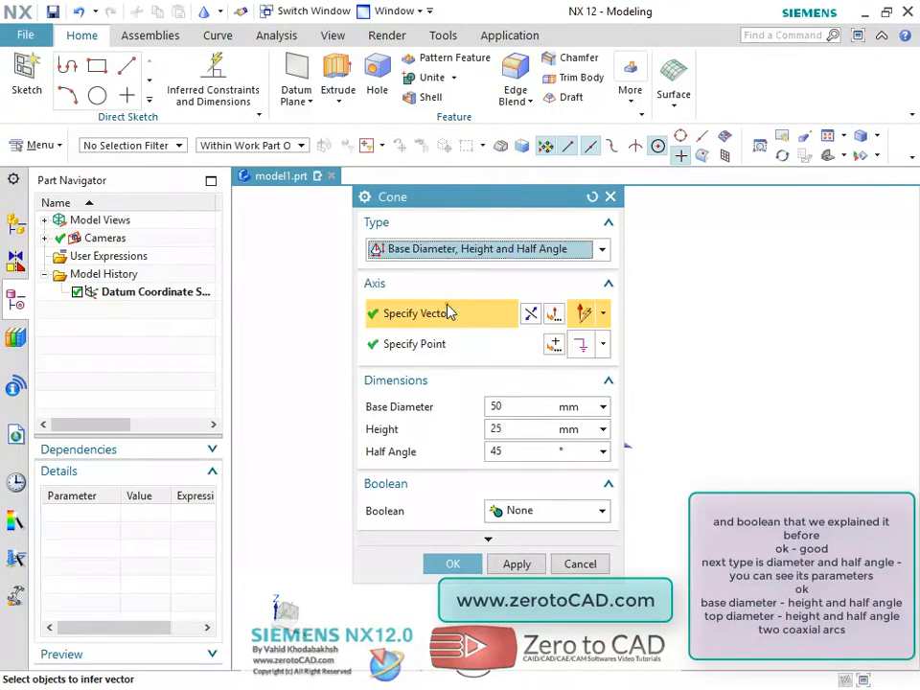
{"action": "left_click", "coordinate": [513, 249]}
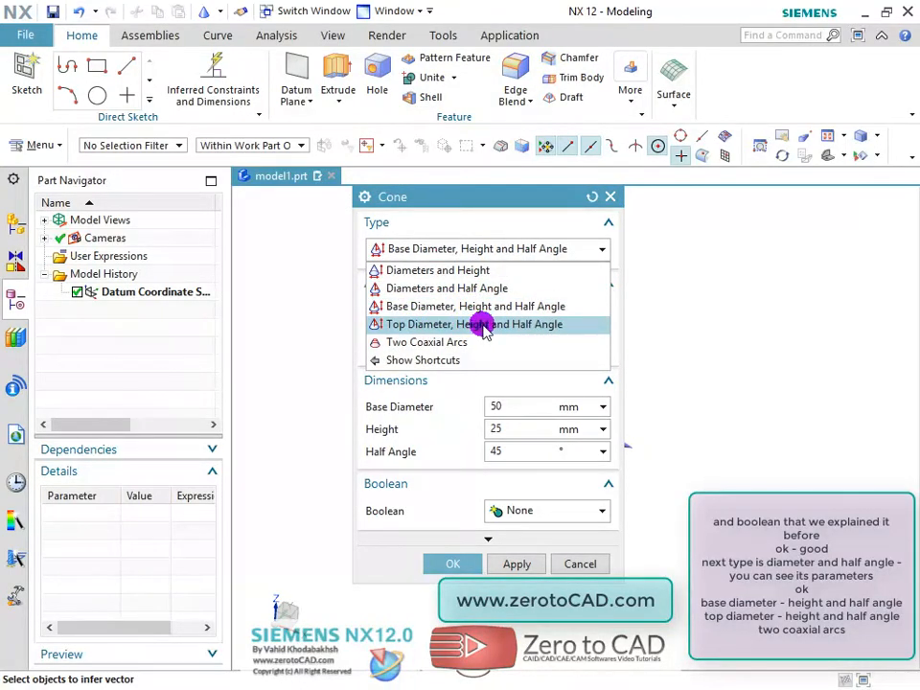
{"action": "left_click", "coordinate": [414, 345]}
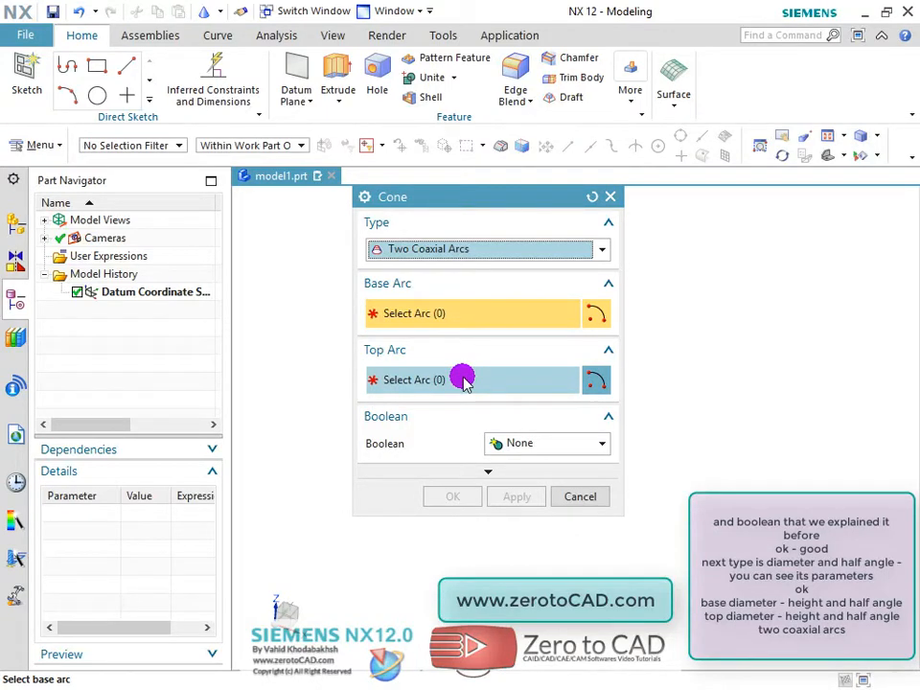
{"action": "left_click", "coordinate": [578, 498]}
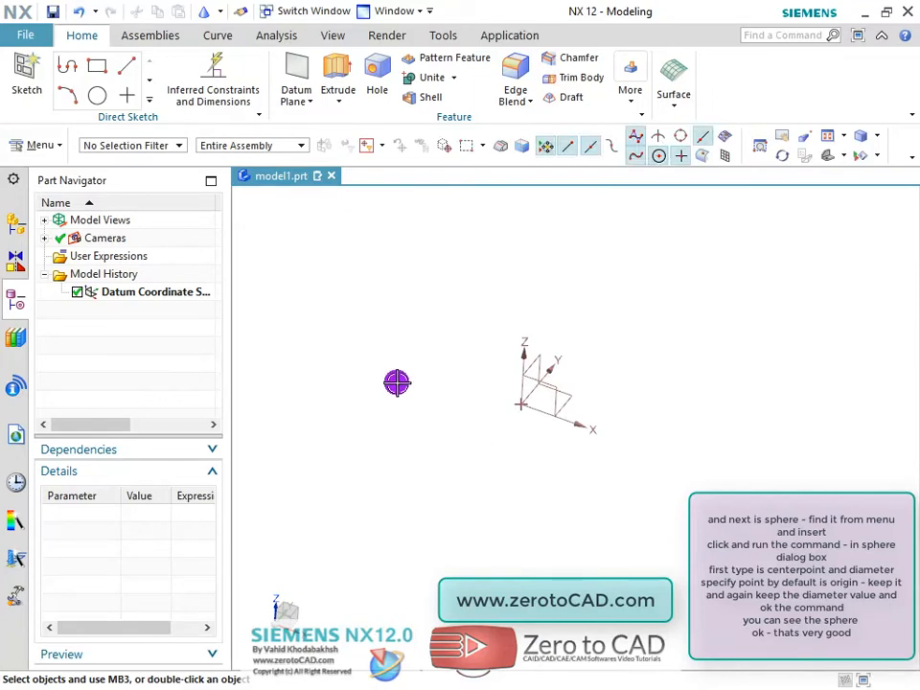
Start a sphere design feature and choose the Center Point and Diameter type.
{"action": "left_click", "coordinate": [37, 144]}
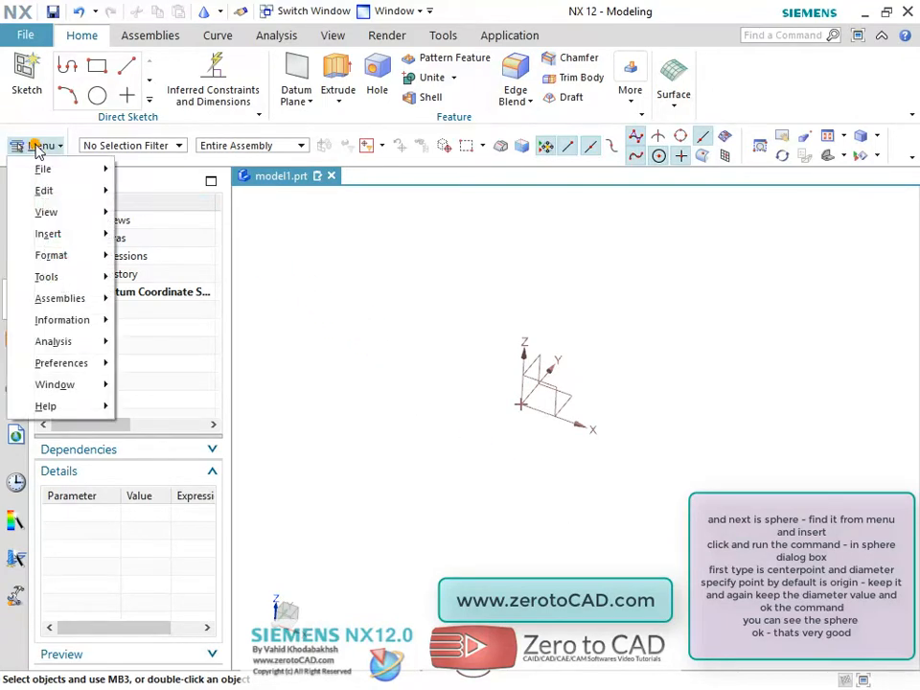
{"action": "mouse_move", "coordinate": [57, 235]}
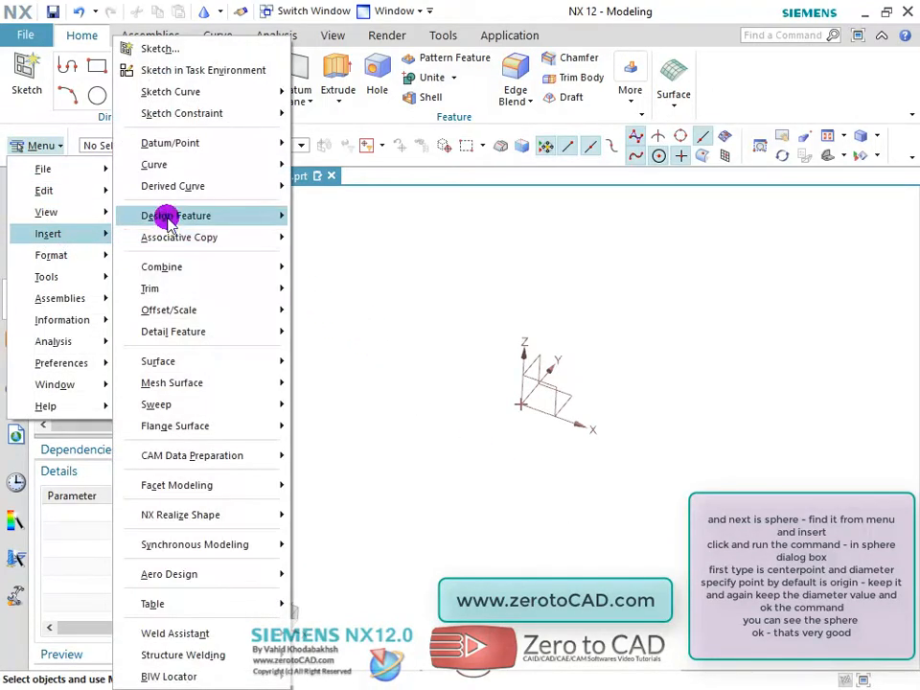
{"action": "mouse_move", "coordinate": [206, 217]}
{"action": "left_click", "coordinate": [336, 325]}
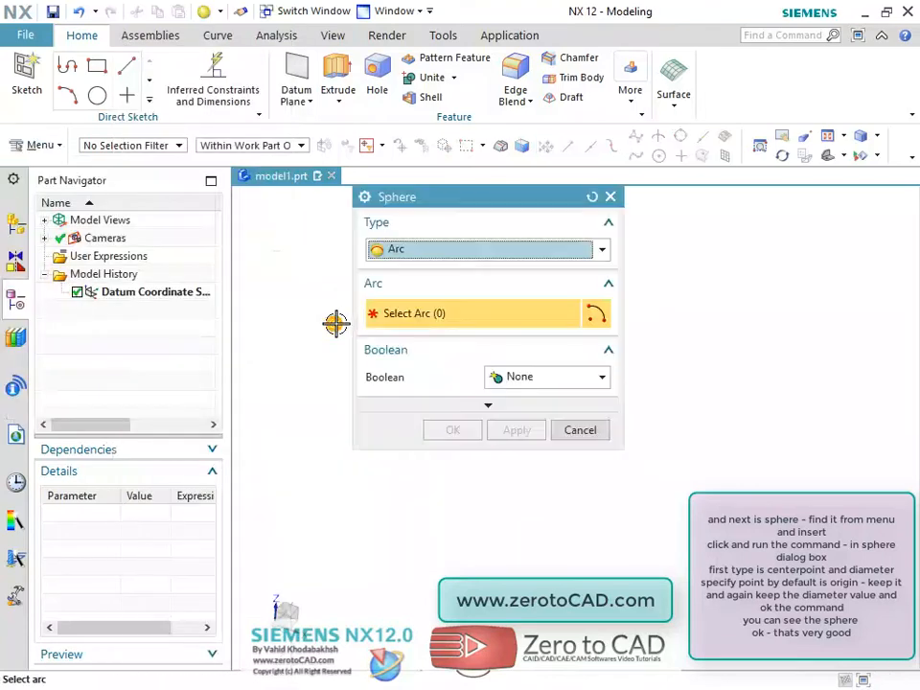
{"action": "left_click_drag", "start_coordinate": [436, 198], "coordinate": [174, 110]}
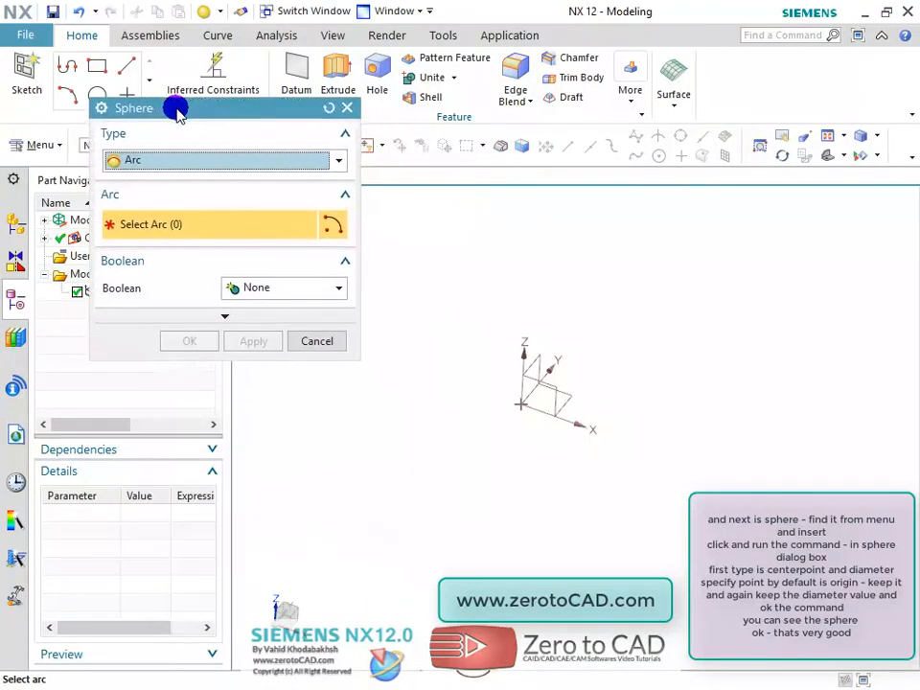
{"action": "left_click", "coordinate": [331, 165]}
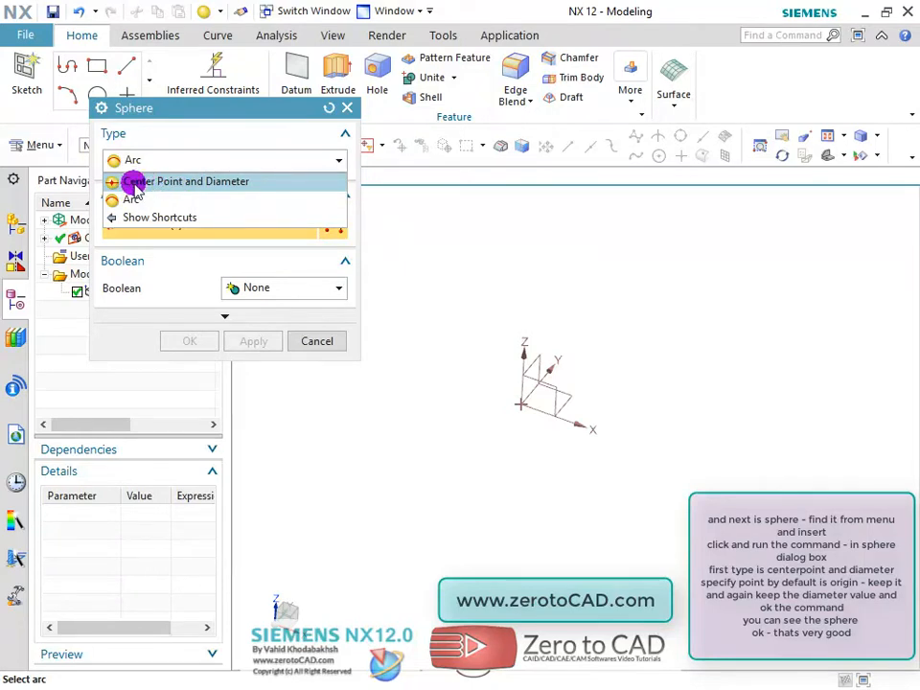
{"action": "left_click", "coordinate": [256, 185]}
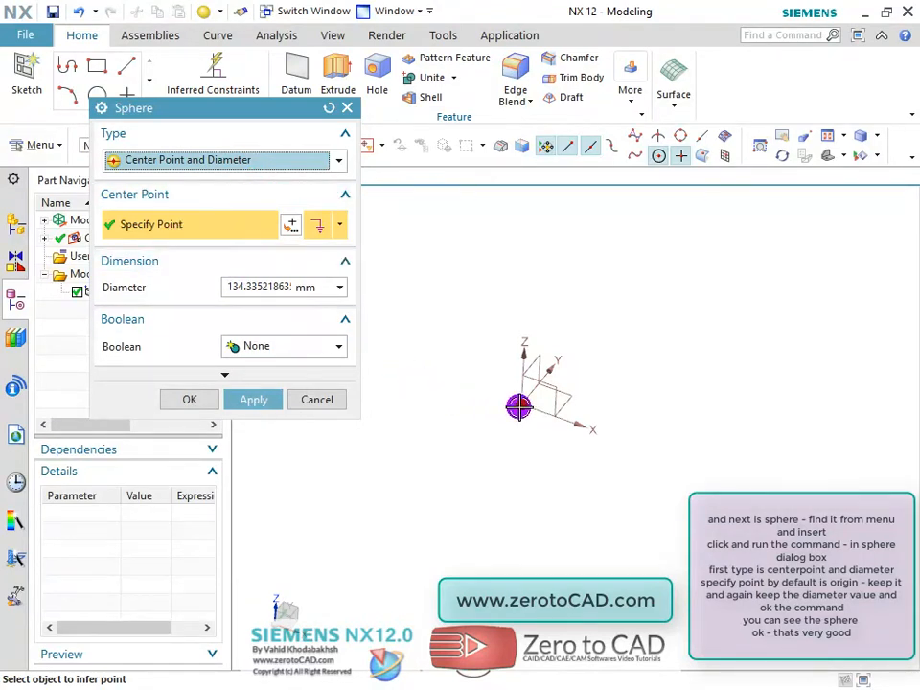
Create the sphere centred on the datum origin with a diameter of 100 mm and Boolean set to None.
{"action": "left_click", "coordinate": [522, 402]}
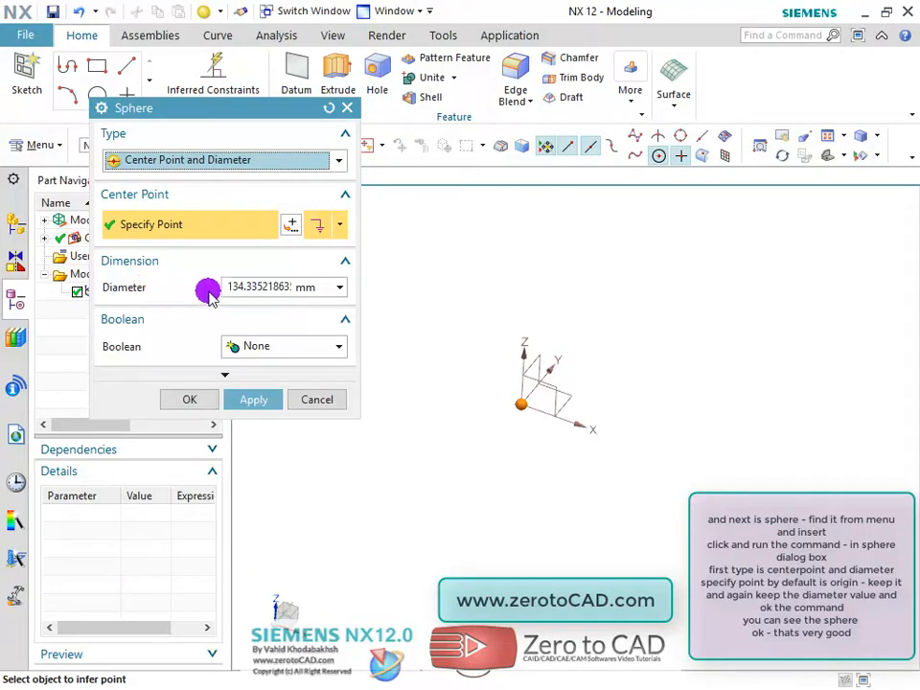
{"action": "left_click", "coordinate": [324, 288]}
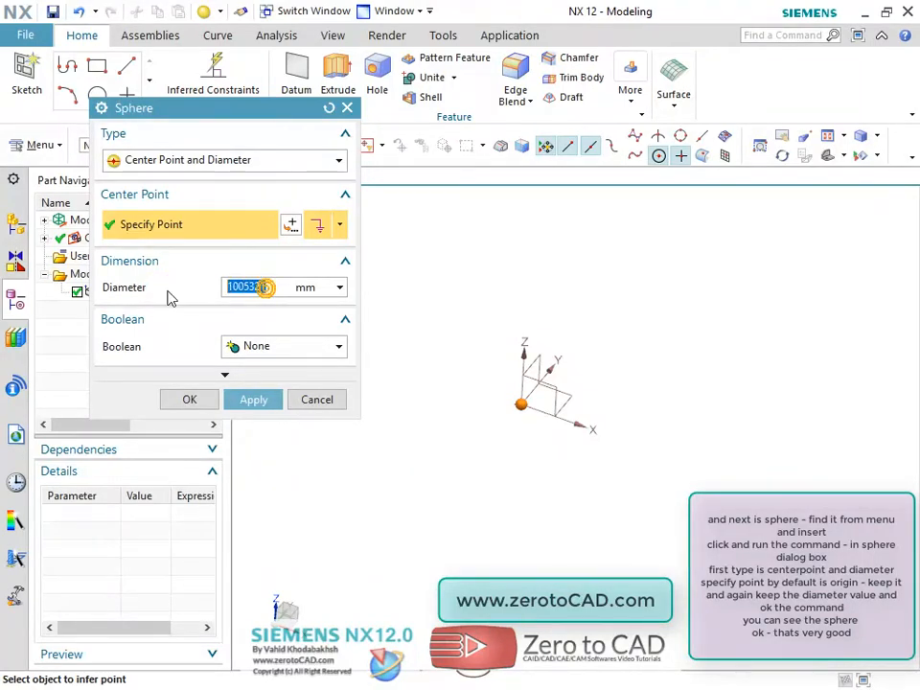
{"action": "type", "text": "100"}
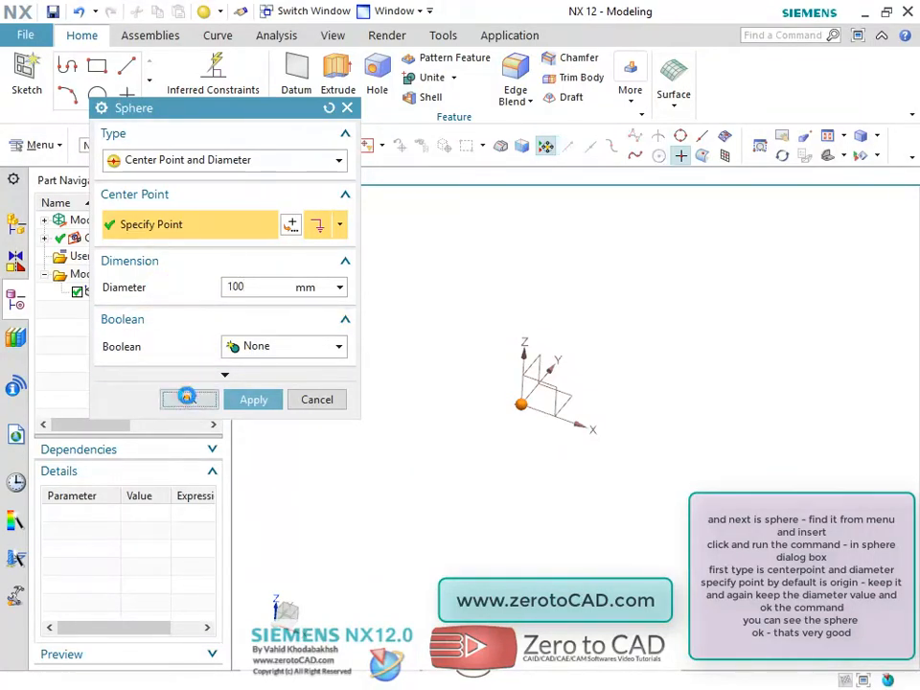
{"action": "left_click", "coordinate": [188, 398]}
{"action": "middle_click_drag", "start_coordinate": [375, 340], "coordinate": [391, 322]}
Delete the sphere from the model history.
{"action": "left_click", "coordinate": [113, 312]}
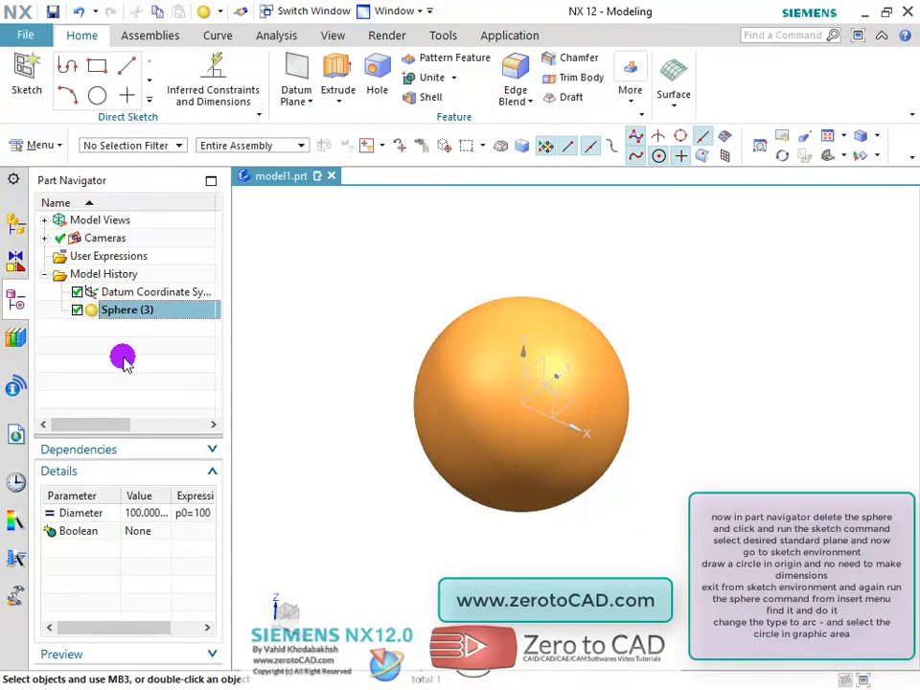
{"action": "key", "text": "Delete"}
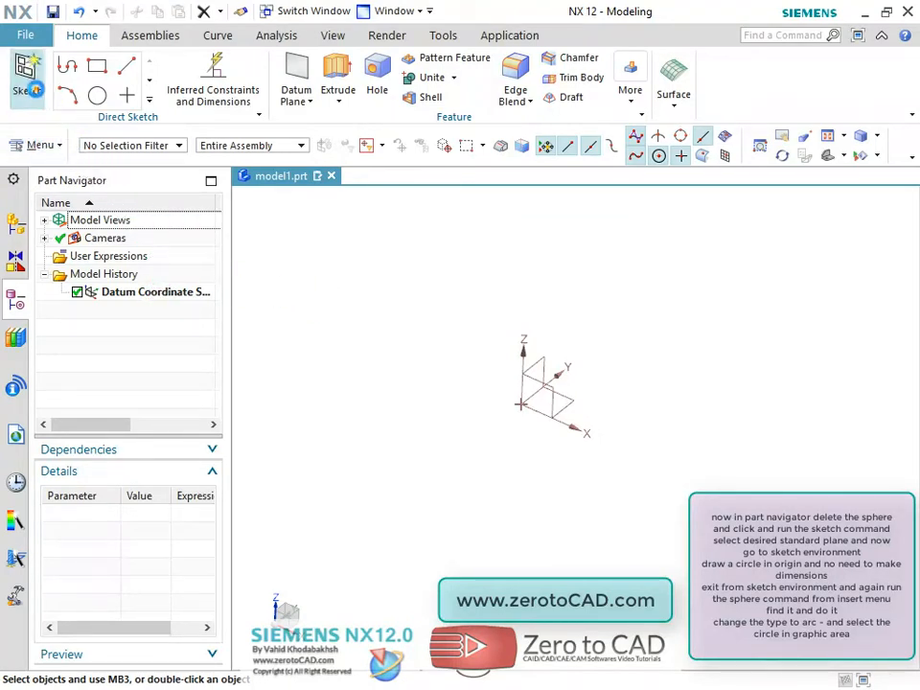
Sketch a circle about 151 mm in diameter centred on the origin of the XY plane and finish the sketch.
{"action": "left_click", "coordinate": [27, 73]}
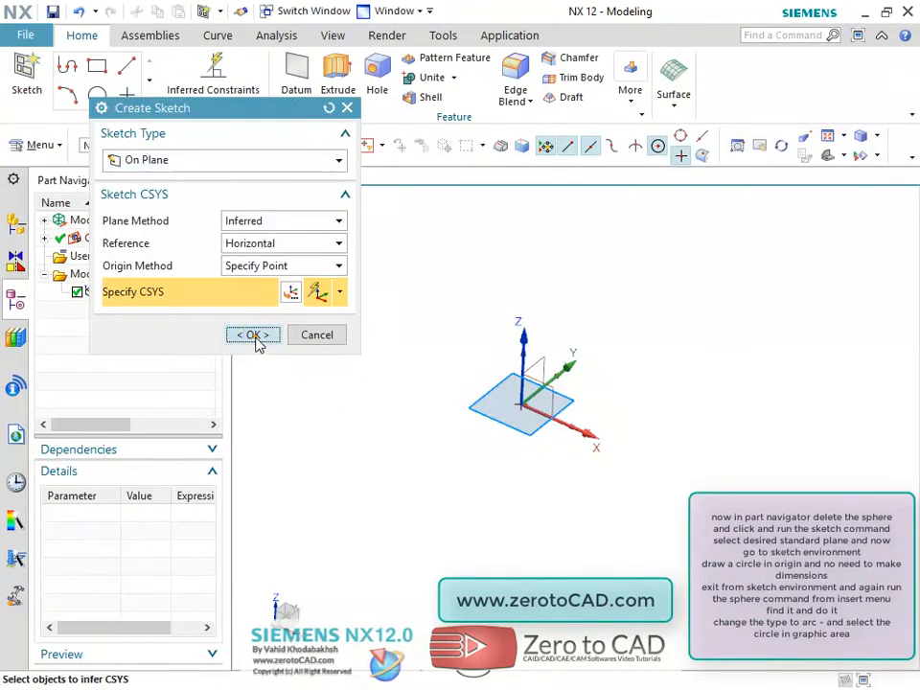
{"action": "left_click", "coordinate": [252, 336]}
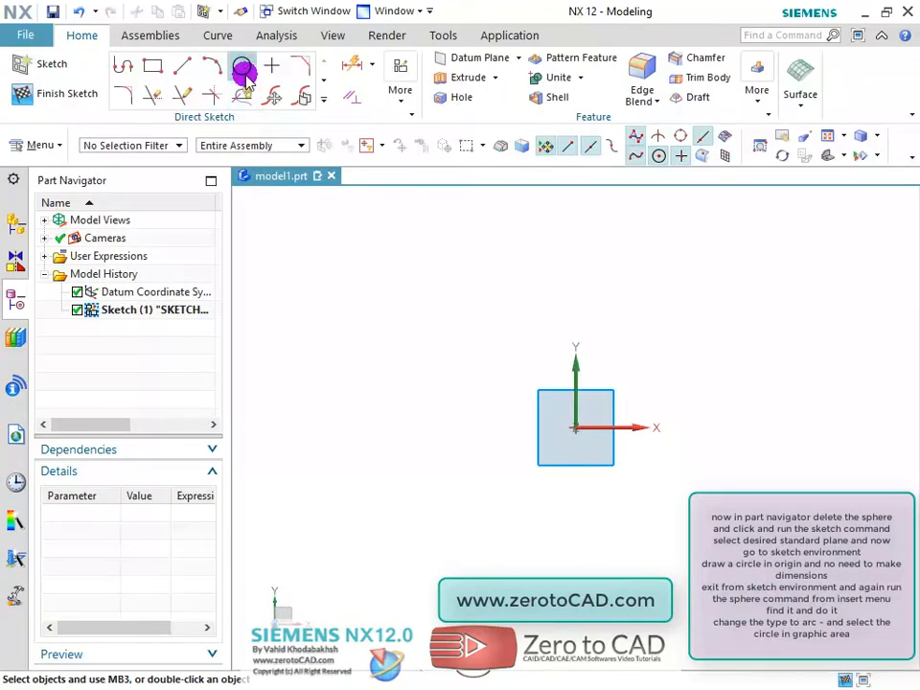
{"action": "left_click", "coordinate": [243, 69]}
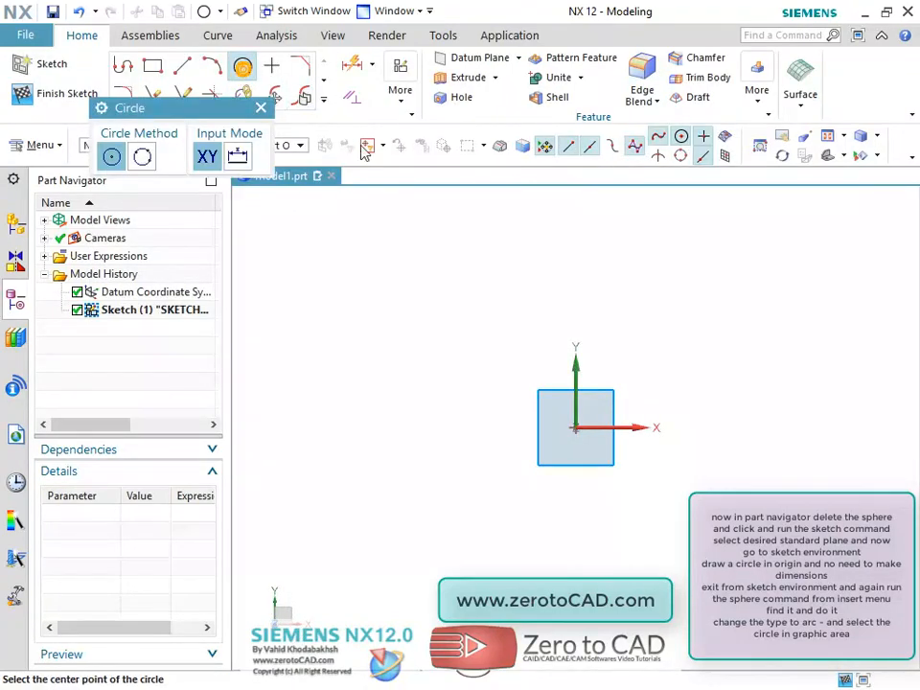
{"action": "left_click", "coordinate": [575, 425]}
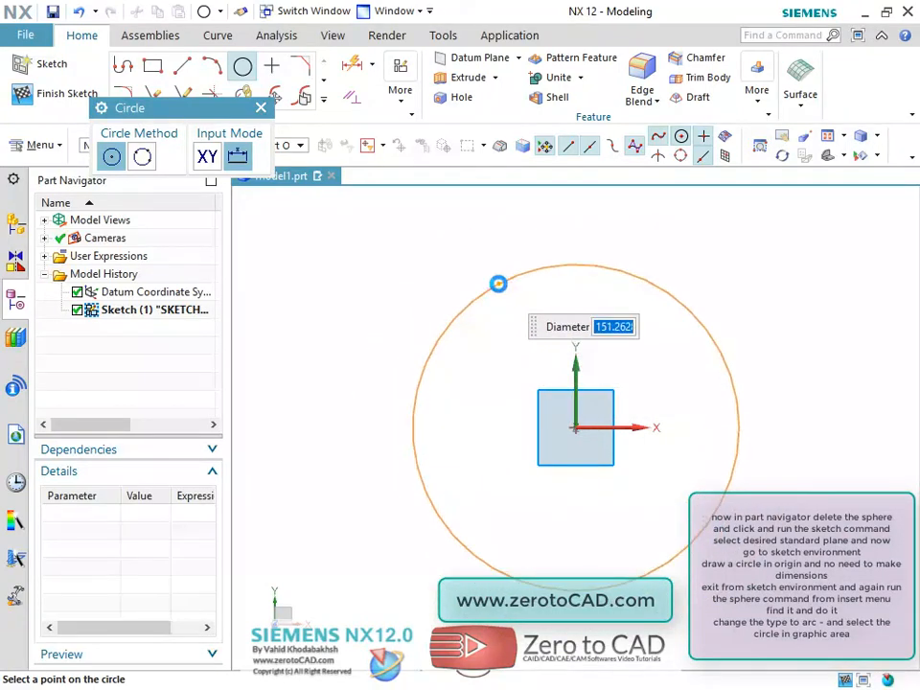
{"action": "left_click", "coordinate": [499, 284]}
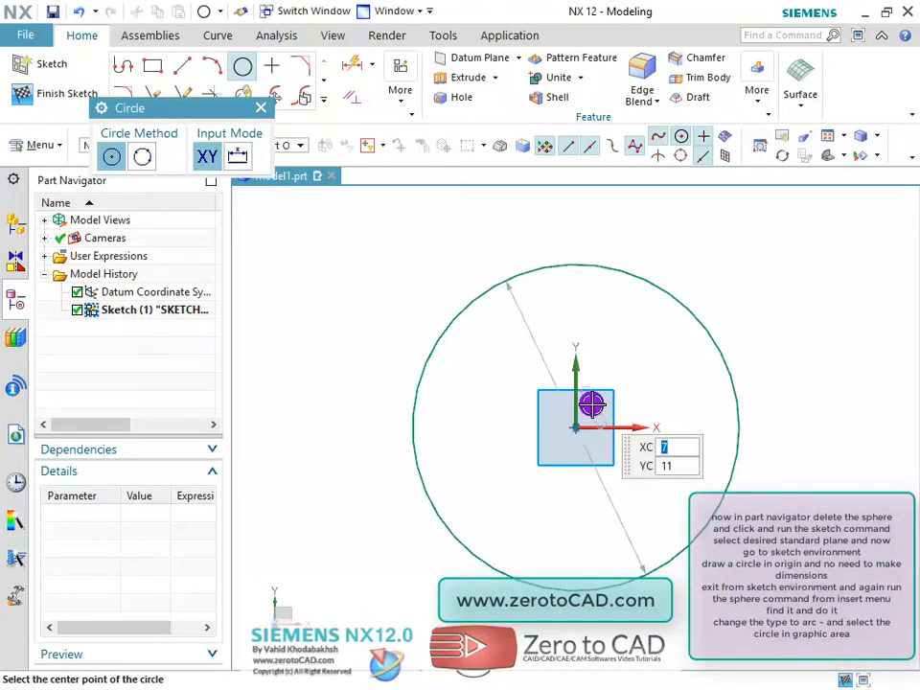
{"action": "left_click", "coordinate": [261, 107]}
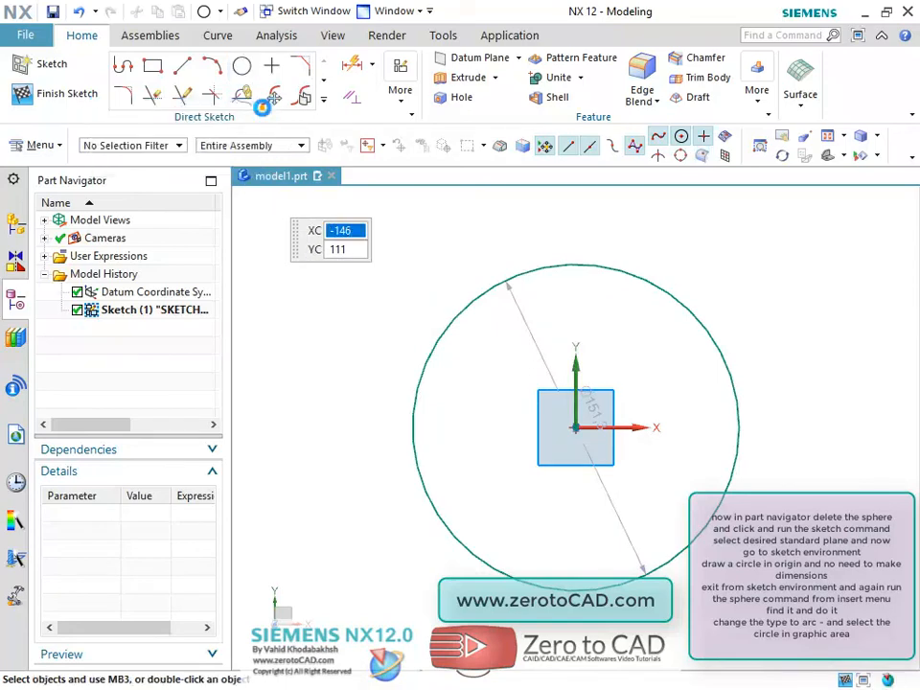
{"action": "left_click", "coordinate": [46, 92]}
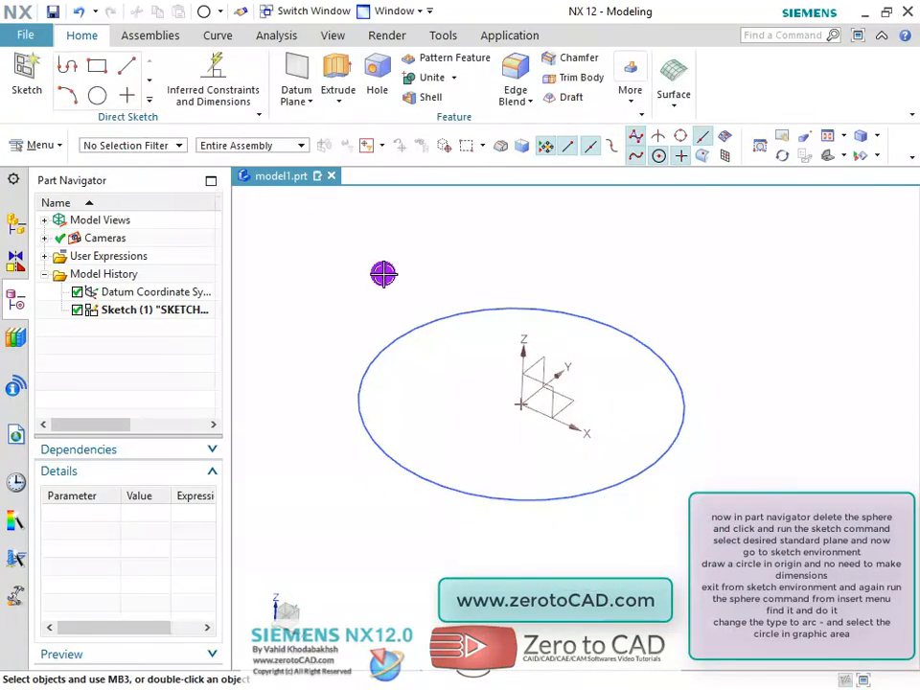
Start another sphere design feature and set its type to Arc.
{"action": "scroll", "coordinate": [546, 330], "scroll_direction": "up", "scroll_amount": 2}
{"action": "scroll", "coordinate": [436, 330], "scroll_direction": "down", "scroll_amount": 4}
{"action": "scroll", "coordinate": [316, 332], "scroll_direction": "up", "scroll_amount": 2}
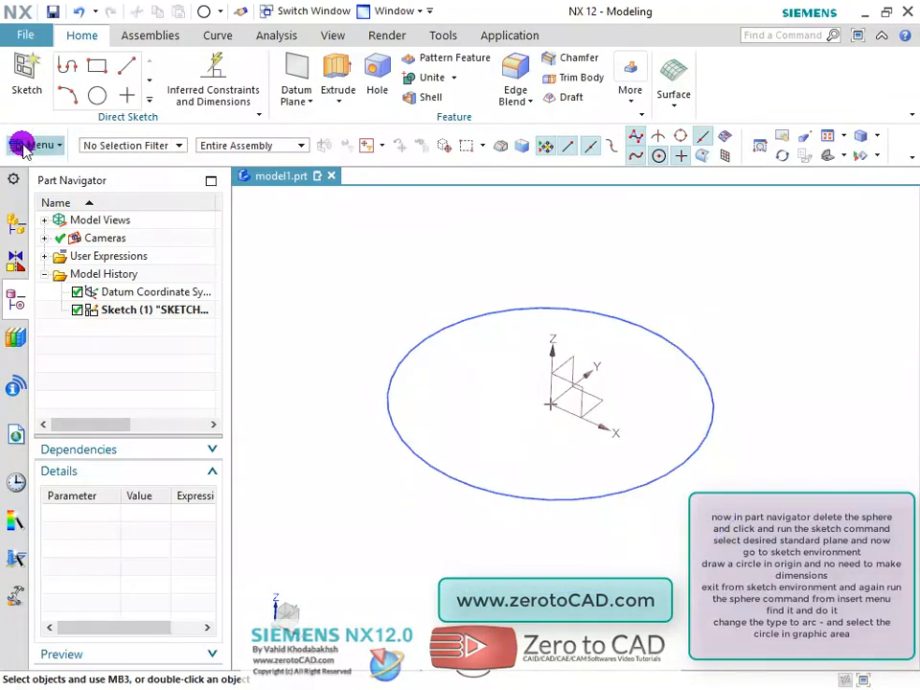
{"action": "left_click", "coordinate": [21, 146]}
{"action": "mouse_move", "coordinate": [66, 234]}
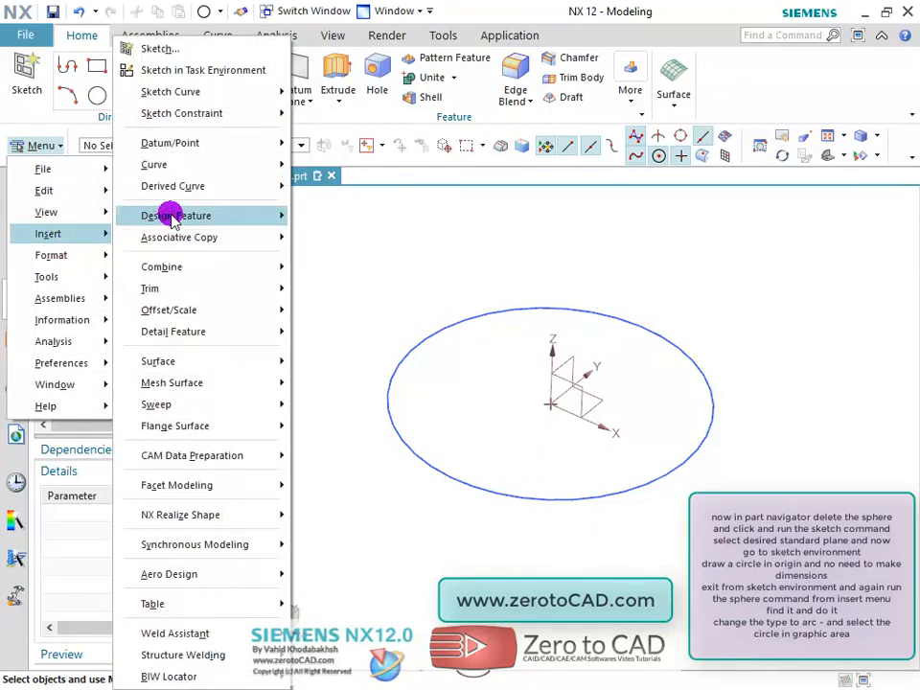
{"action": "mouse_move", "coordinate": [257, 226]}
{"action": "left_click", "coordinate": [329, 323]}
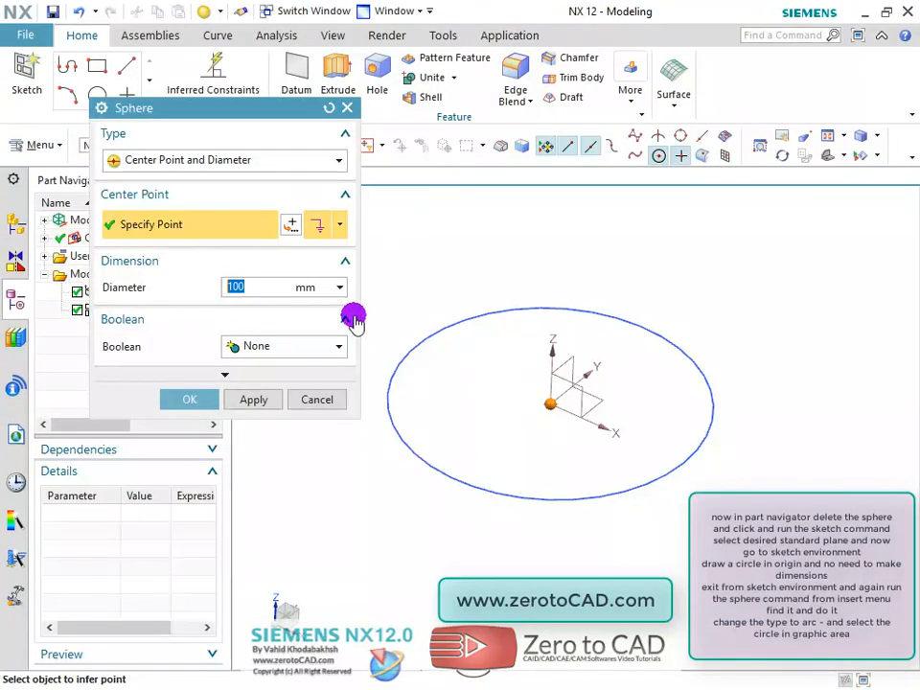
{"action": "left_click", "coordinate": [199, 160]}
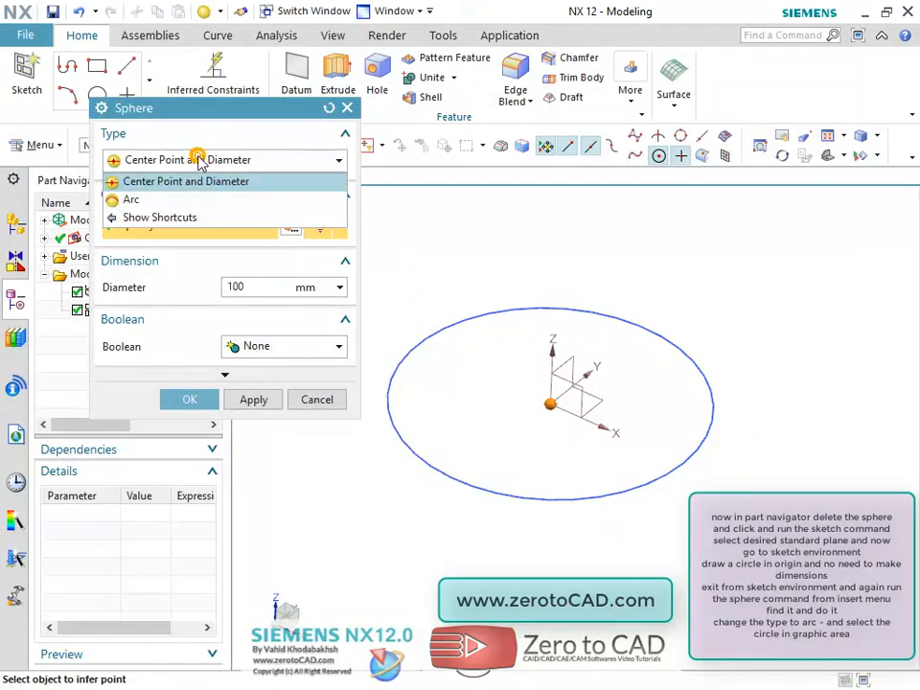
{"action": "left_click", "coordinate": [134, 199]}
Create the sphere from the sketched circle with Boolean kept at None, and inspect it from another angle.
{"action": "left_click", "coordinate": [459, 318]}
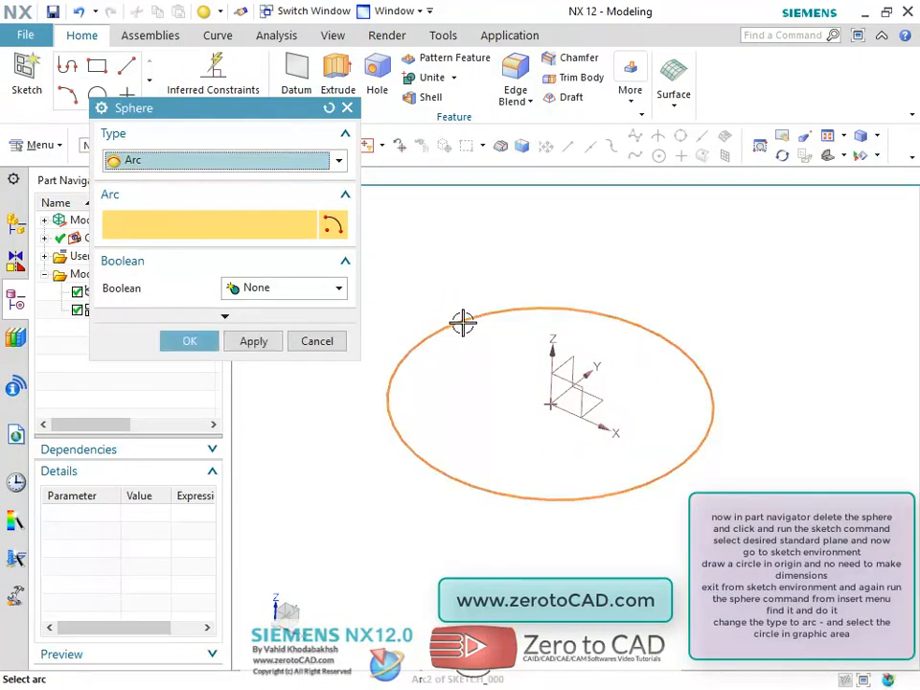
{"action": "left_click", "coordinate": [285, 295]}
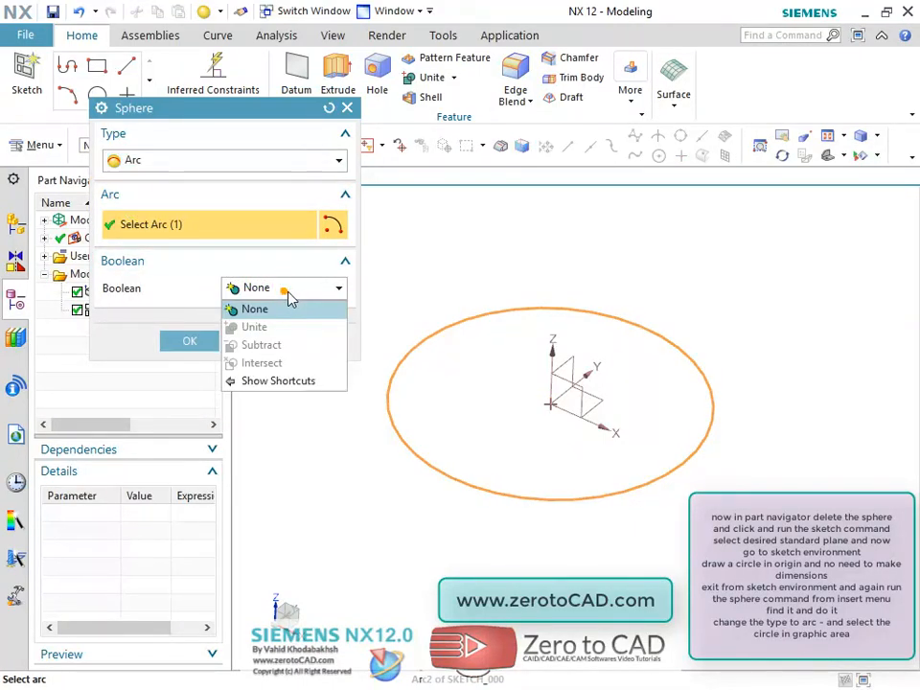
{"action": "left_click", "coordinate": [293, 298]}
{"action": "left_click", "coordinate": [198, 345]}
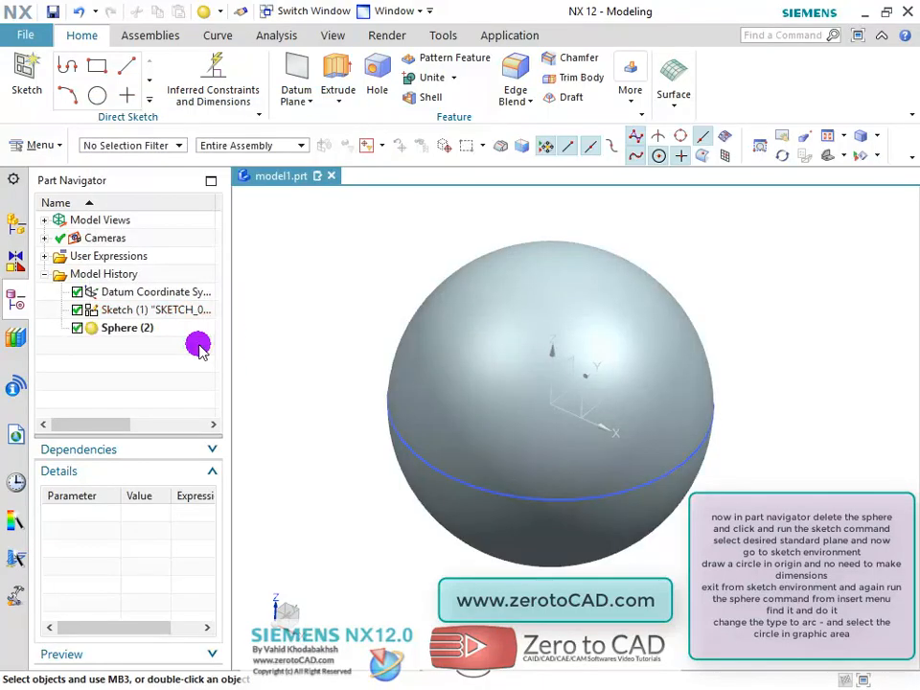
{"action": "middle_click_drag", "start_coordinate": [509, 382], "coordinate": [683, 300]}
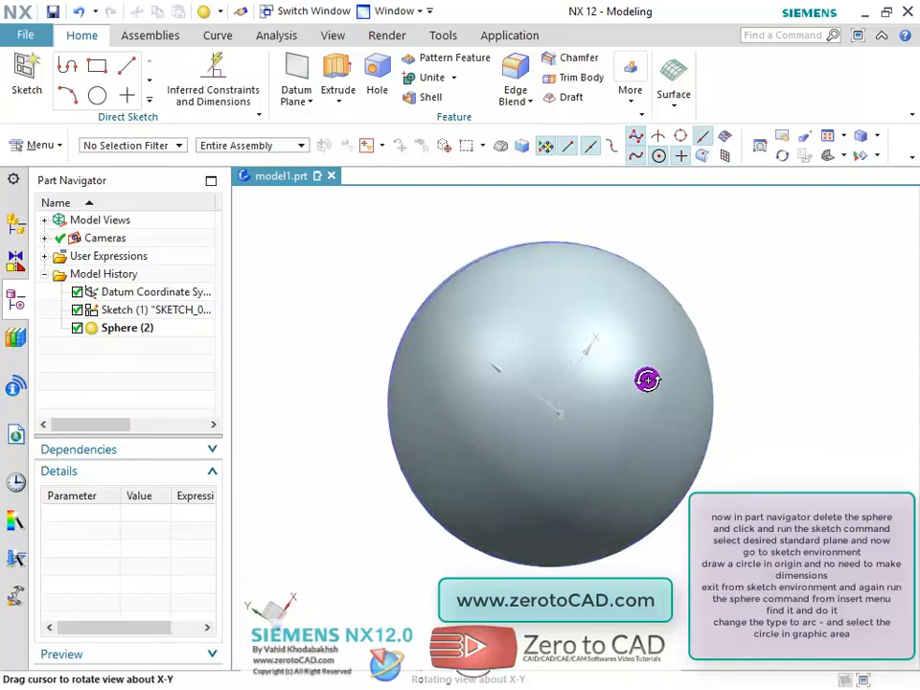